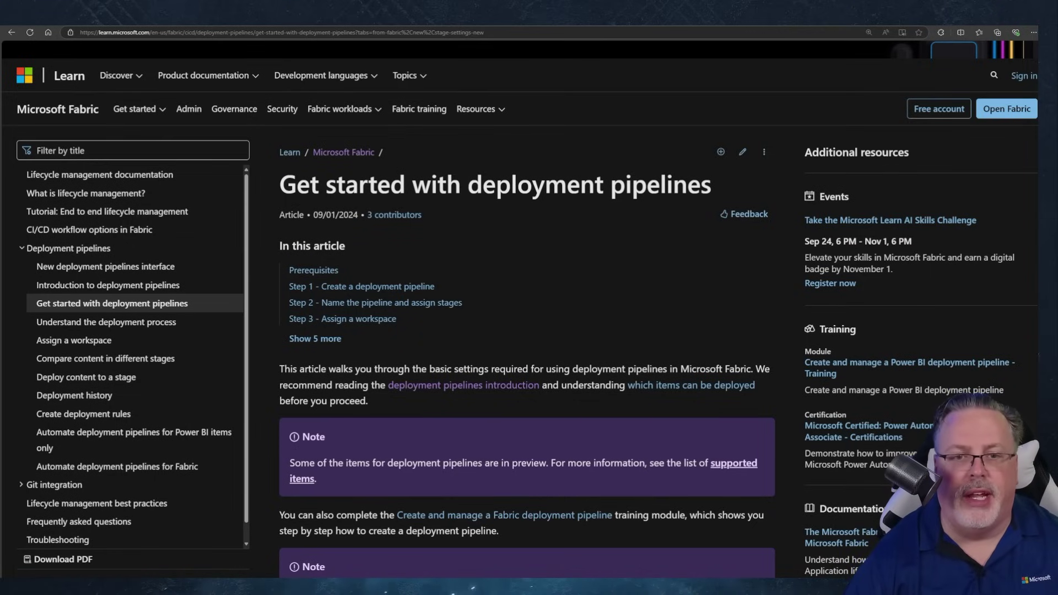
- Switch from the documentation article to Power BI and open the deployment pipelines page
{"action": "scroll", "coordinate": [617, 379], "scroll_direction": "down", "scroll_amount": 7}
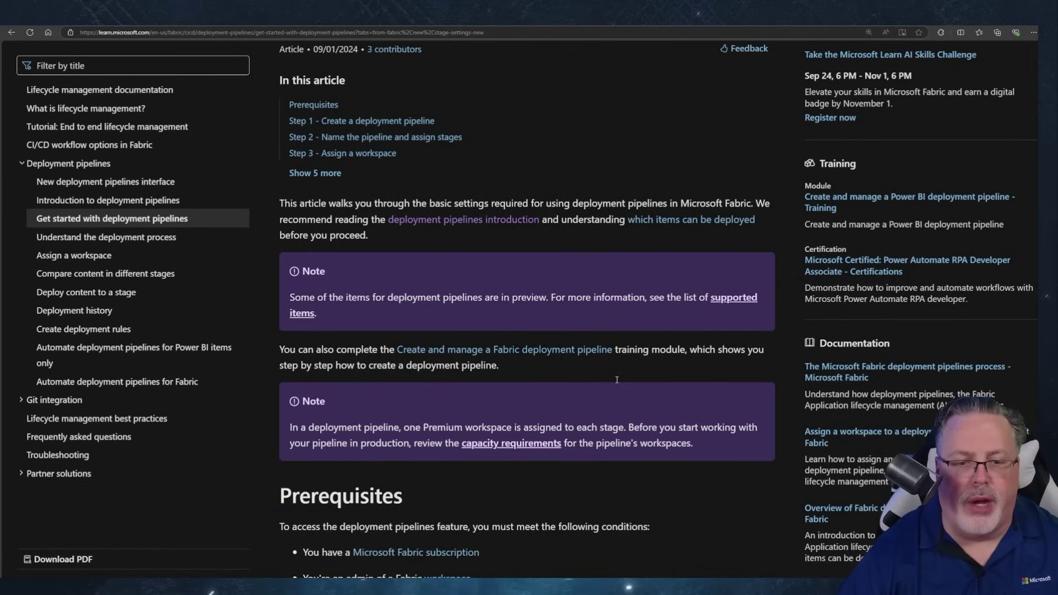
{"action": "scroll", "coordinate": [617, 380], "scroll_direction": "down", "scroll_amount": 4}
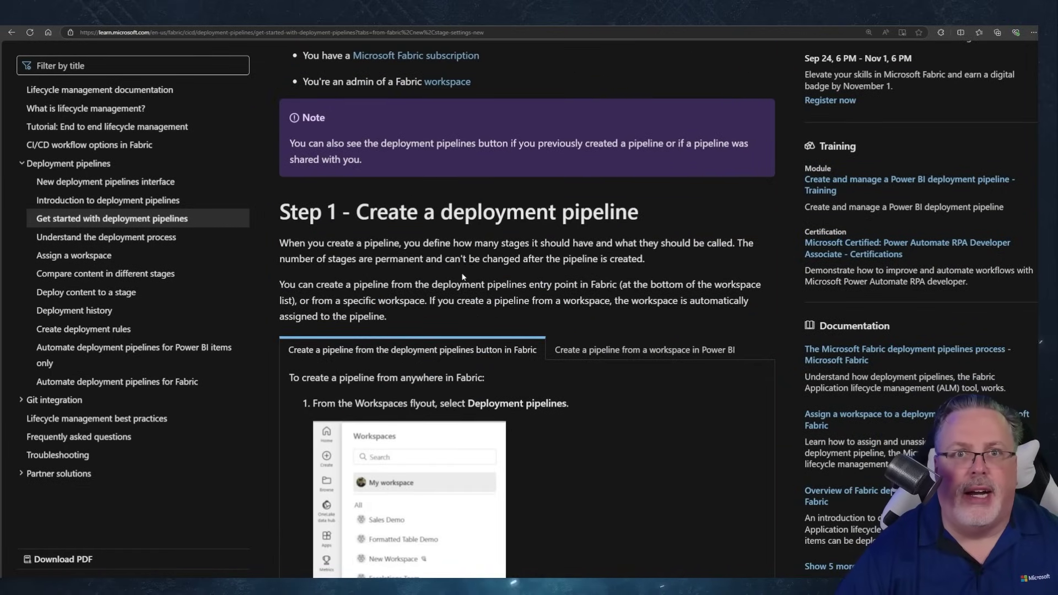
{"action": "key", "text": "ctrl+Tab"}
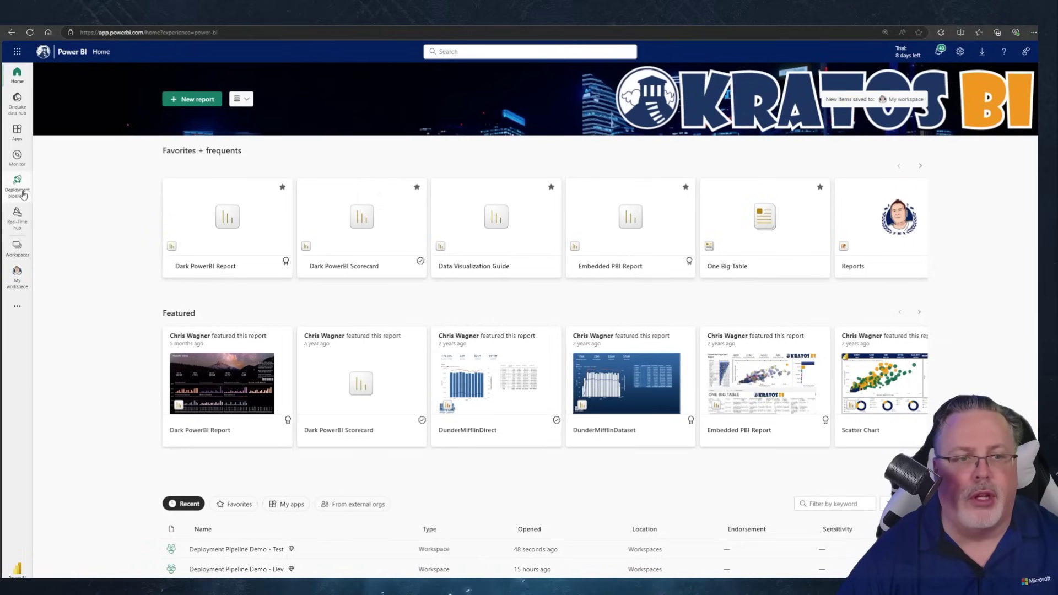
{"action": "key", "text": "ctrl+plus"}
{"action": "key", "text": "ctrl+plus"}
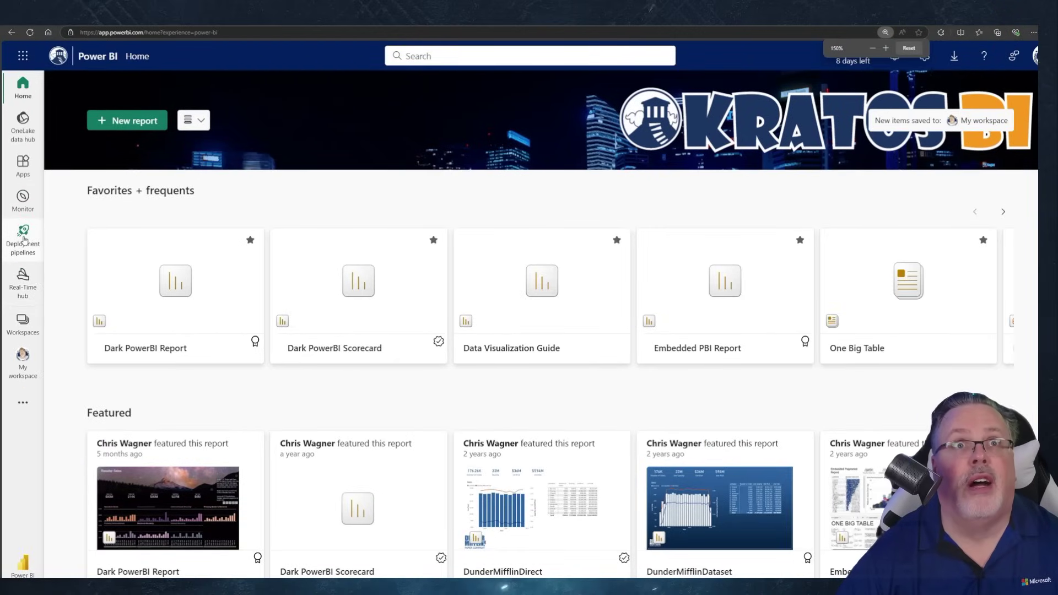
{"action": "left_click", "coordinate": [23, 237]}
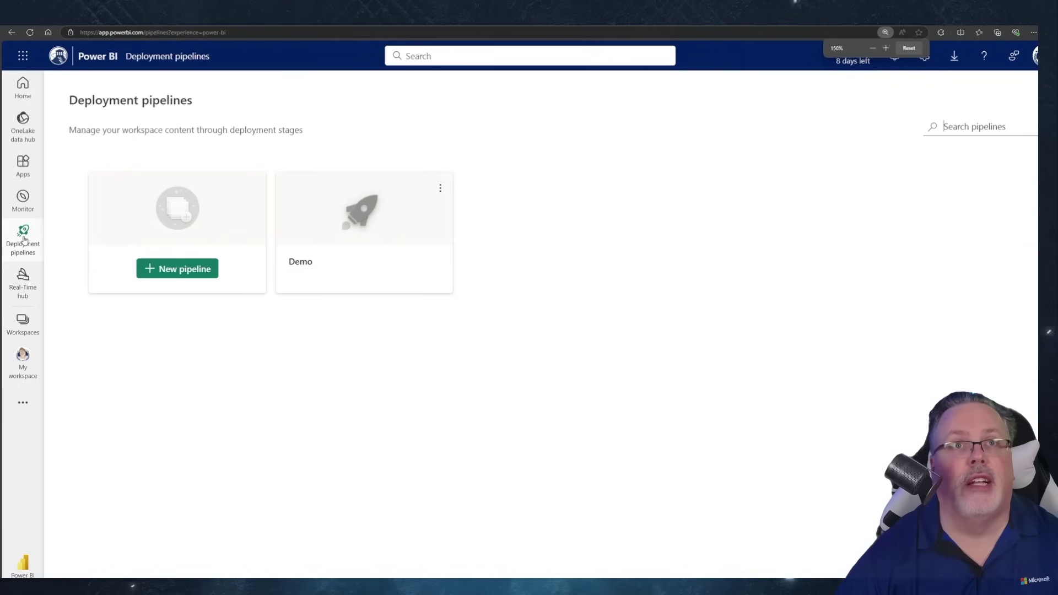
- Start a new deployment pipeline named Kratos BI Demo and continue to its stage setup
{"action": "left_click", "coordinate": [195, 270]}
{"action": "left_click", "coordinate": [381, 275]}
{"action": "type", "text": "Kratos BI Dem"}
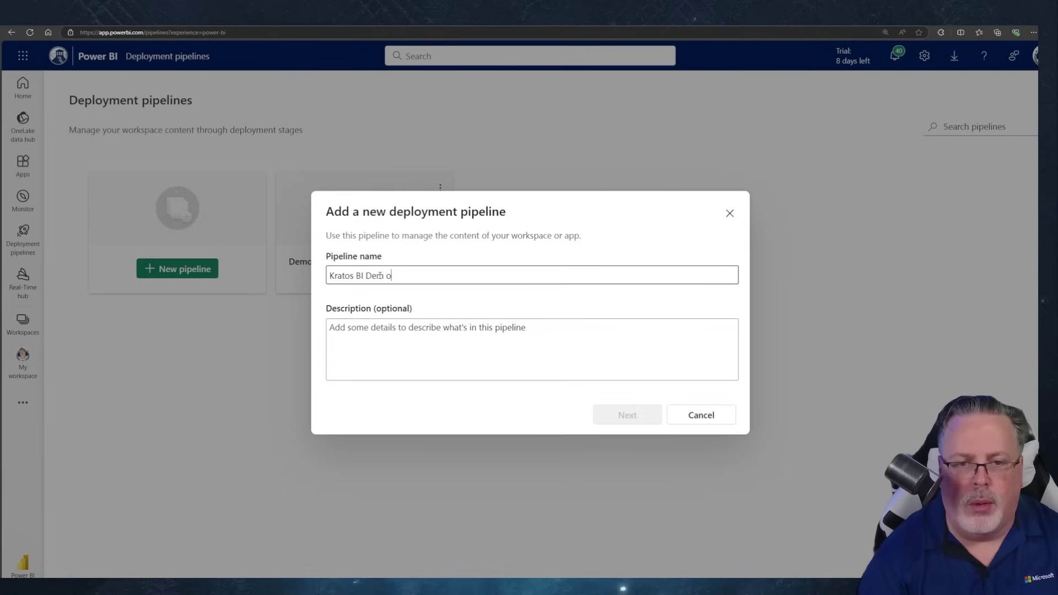
{"action": "type", "text": "o"}
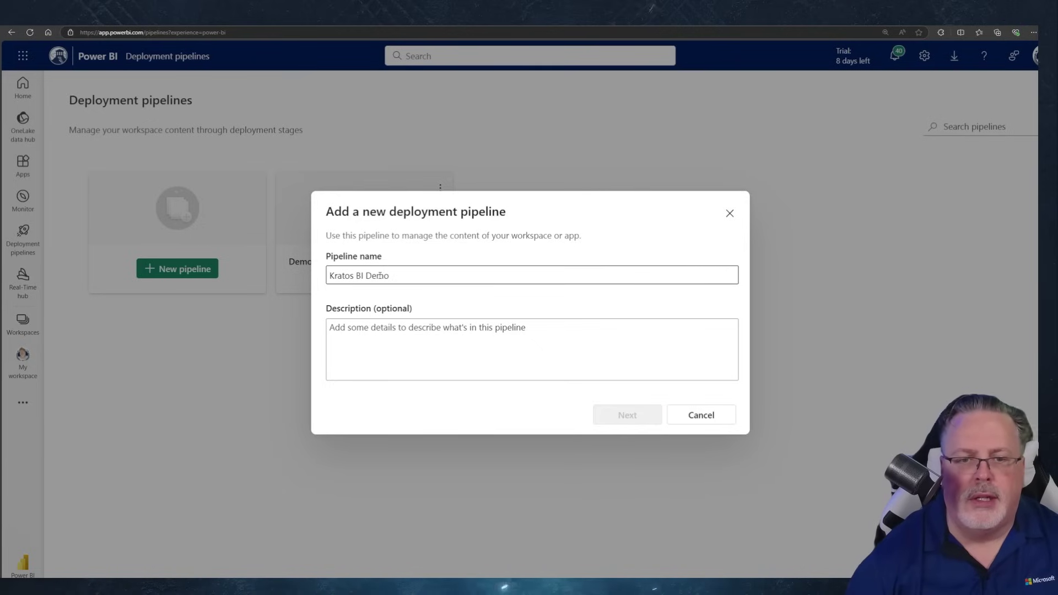
{"action": "left_click", "coordinate": [619, 411]}
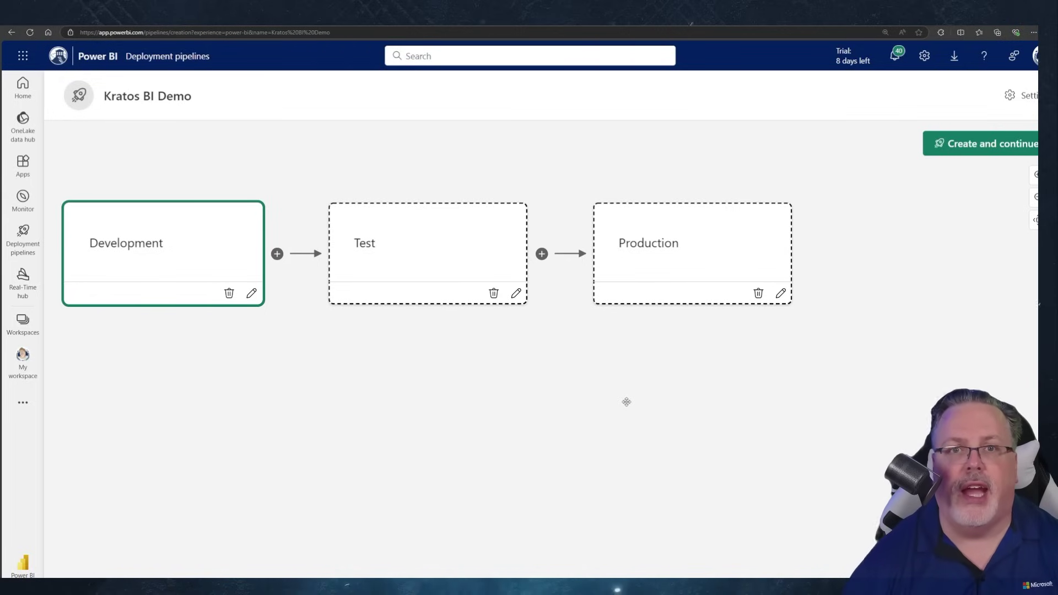
- Try adding two extra stages between Test and Production, and delete both of them
{"action": "left_click", "coordinate": [542, 254]}
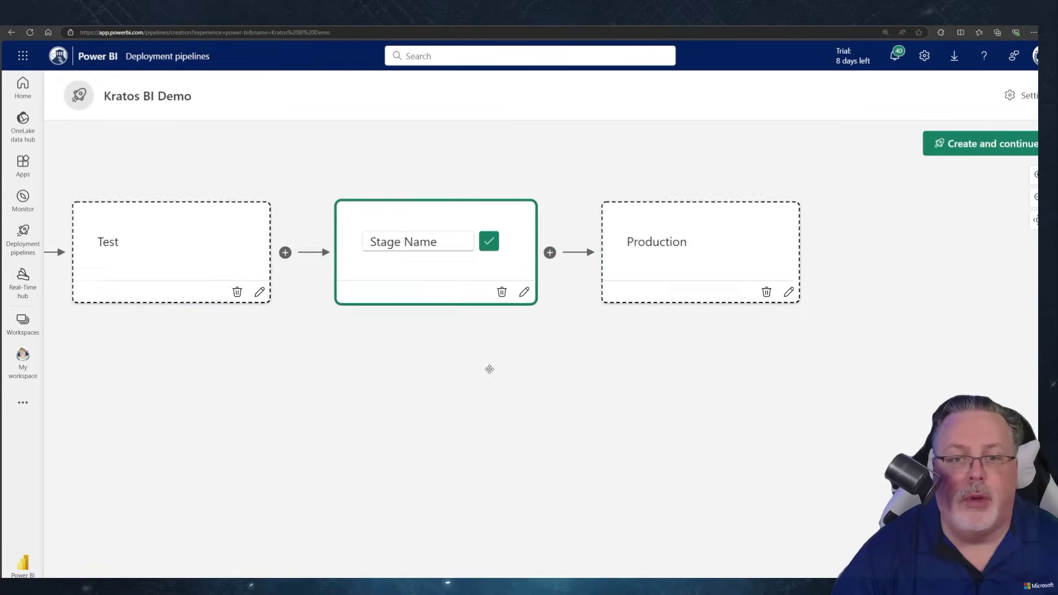
{"action": "left_click", "coordinate": [545, 254]}
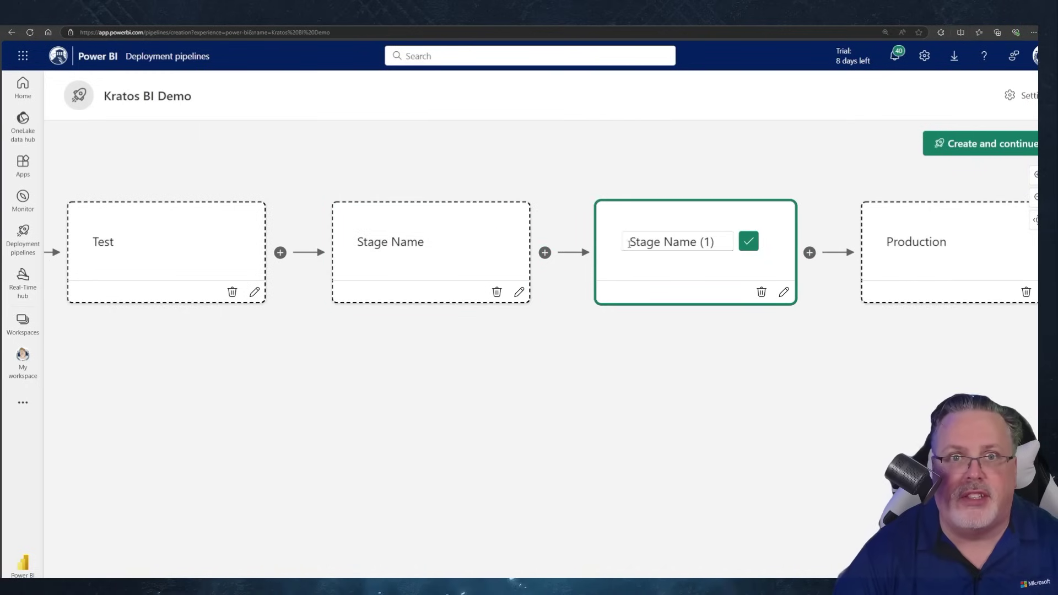
{"action": "left_click", "coordinate": [762, 292]}
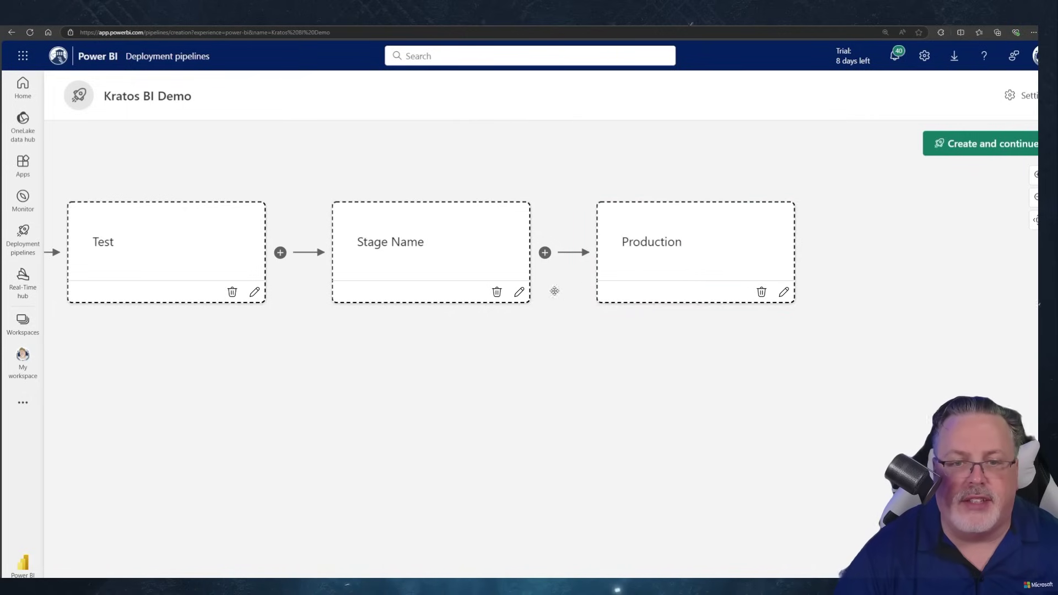
{"action": "left_click", "coordinate": [496, 292]}
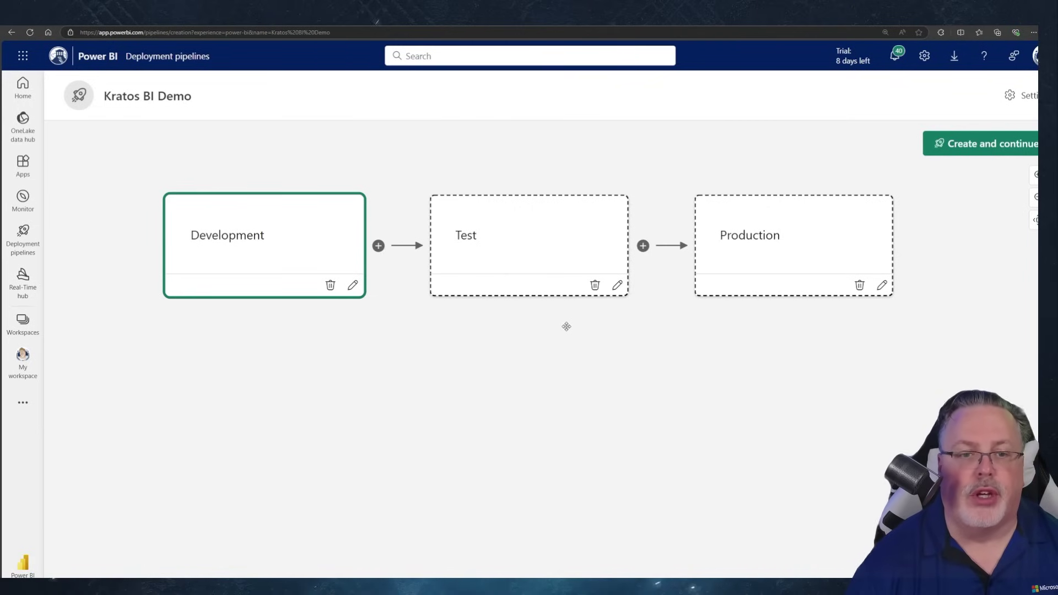
- Set the Test stage as public and create the pipeline with the Development, Test and Production stages
{"action": "left_click", "coordinate": [352, 286]}
{"action": "left_click", "coordinate": [323, 252]}
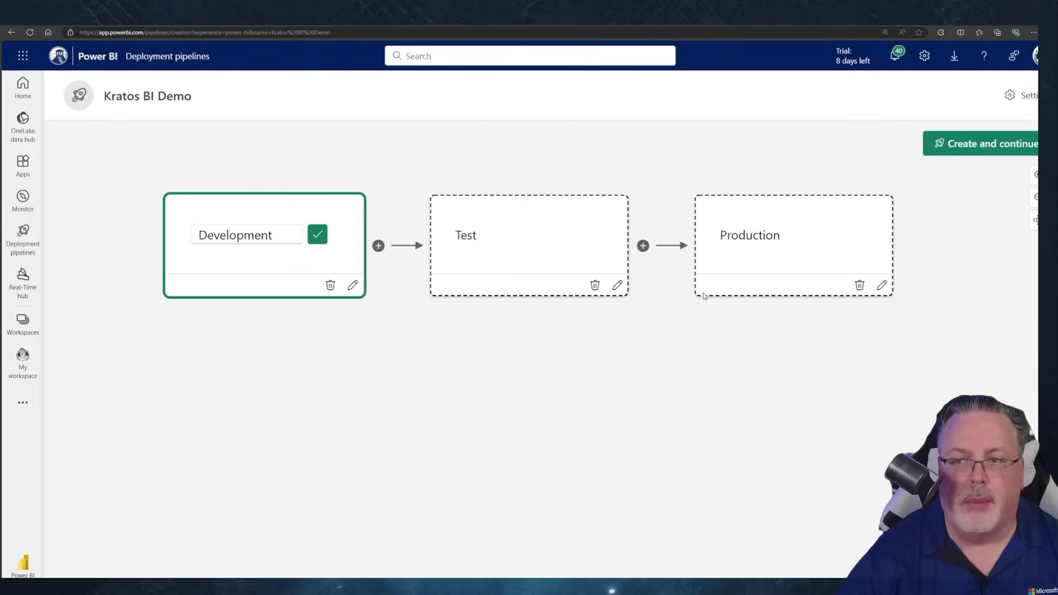
{"action": "left_click", "coordinate": [616, 286]}
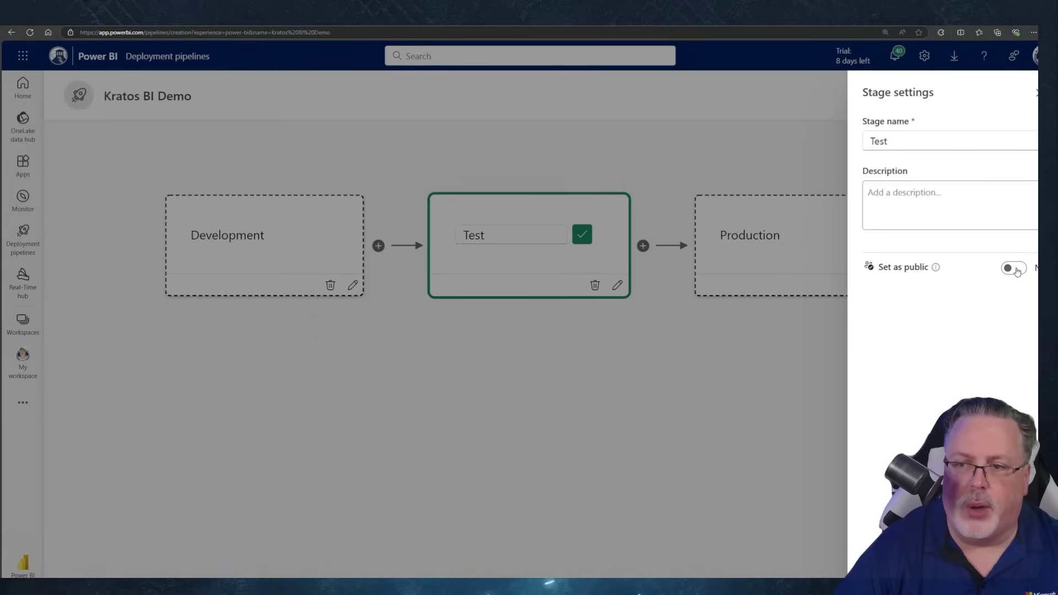
{"action": "left_click", "coordinate": [969, 270]}
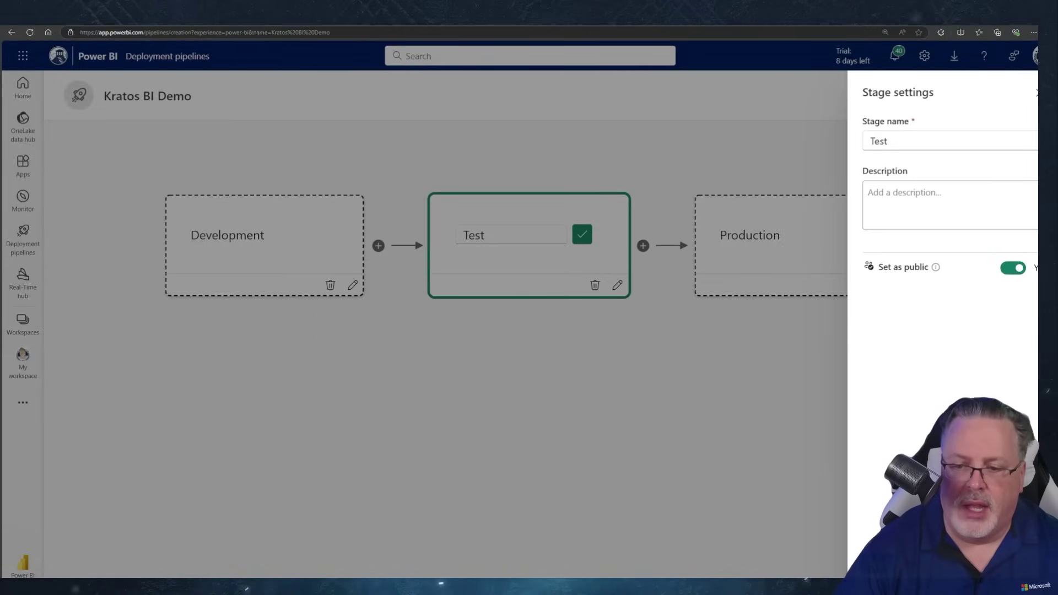
{"action": "left_click", "coordinate": [752, 504]}
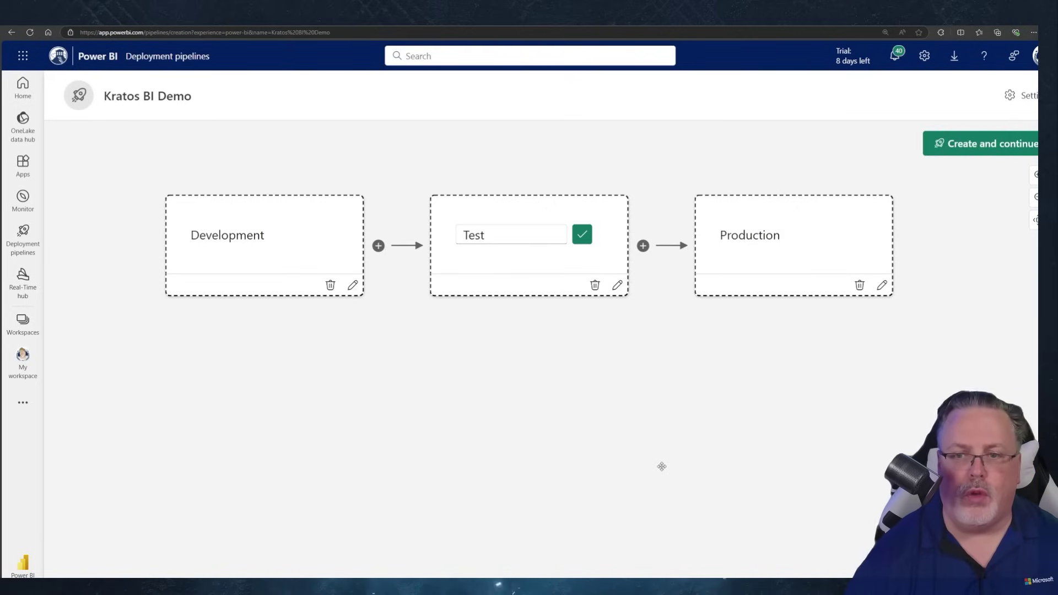
{"action": "left_click", "coordinate": [974, 152]}
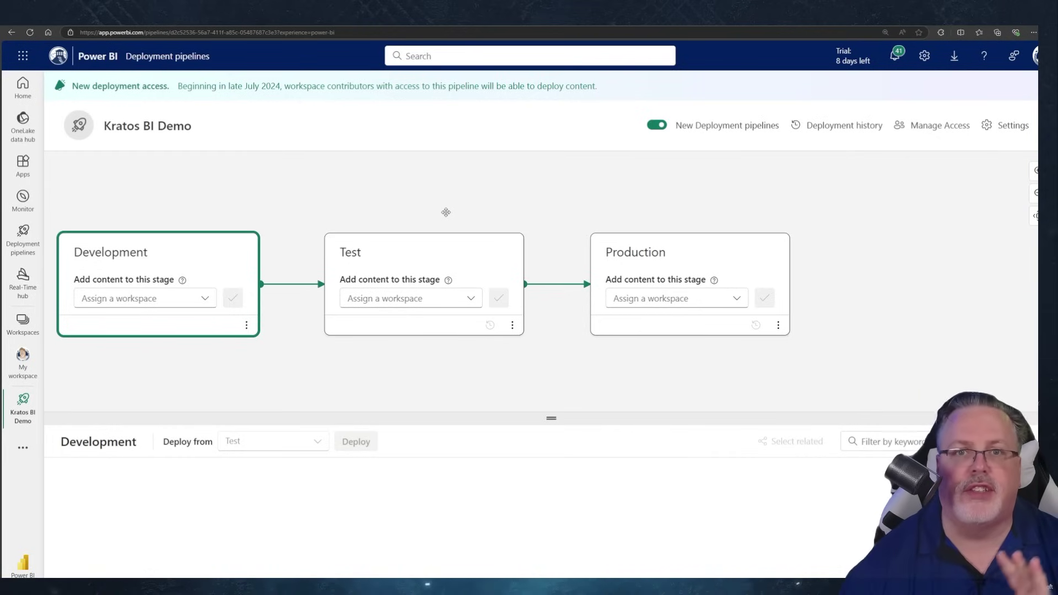
- Choose the Deployment Pipeline Demo - Dev workspace for the Development stage and Deployment Pipeline Demo - Test for the Test stage
{"action": "left_click", "coordinate": [204, 300]}
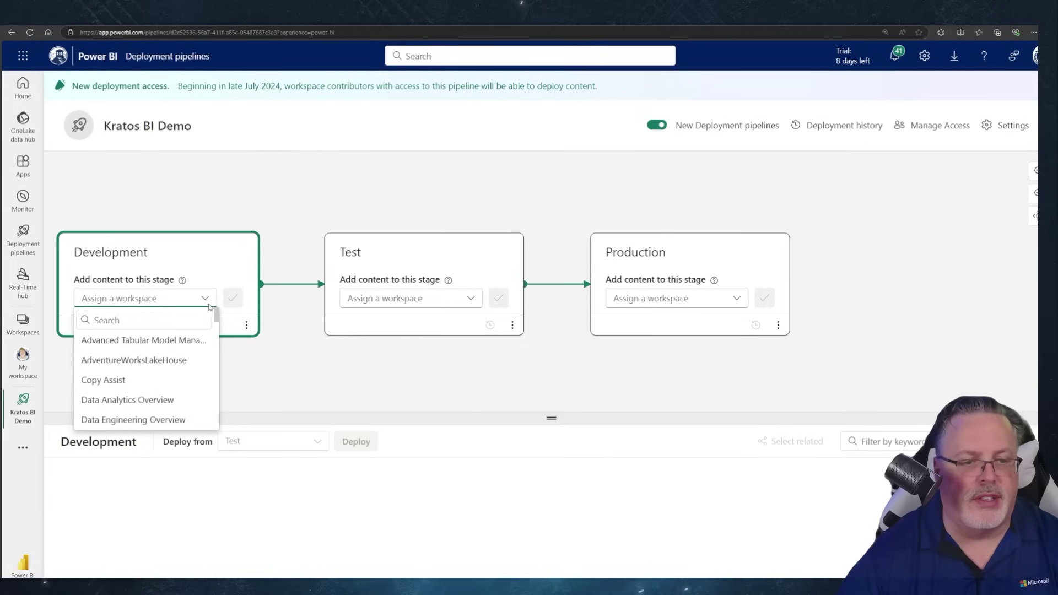
{"action": "type", "text": "dep"}
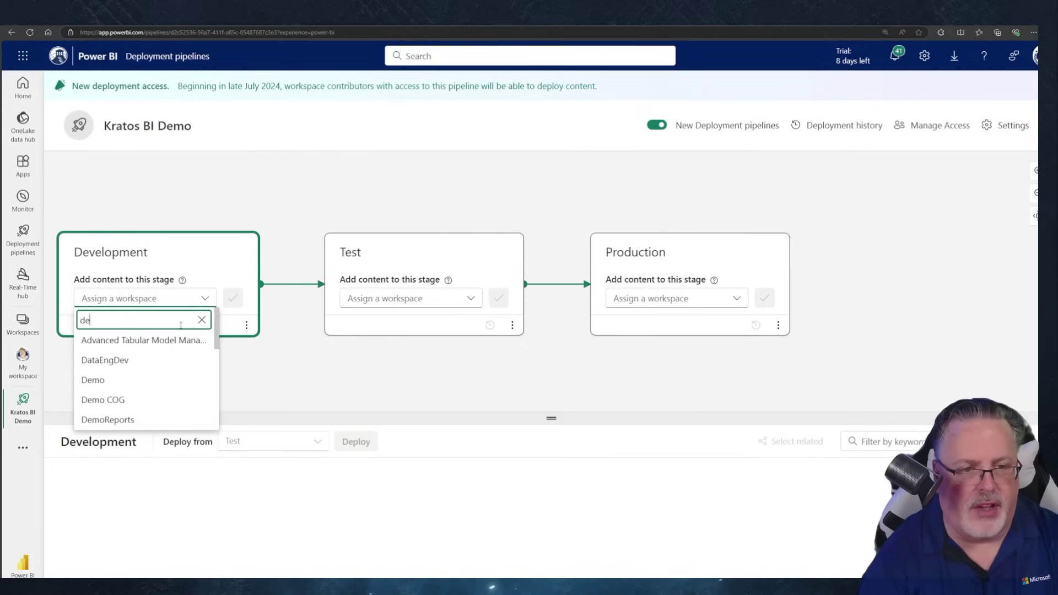
{"action": "left_click", "coordinate": [164, 348]}
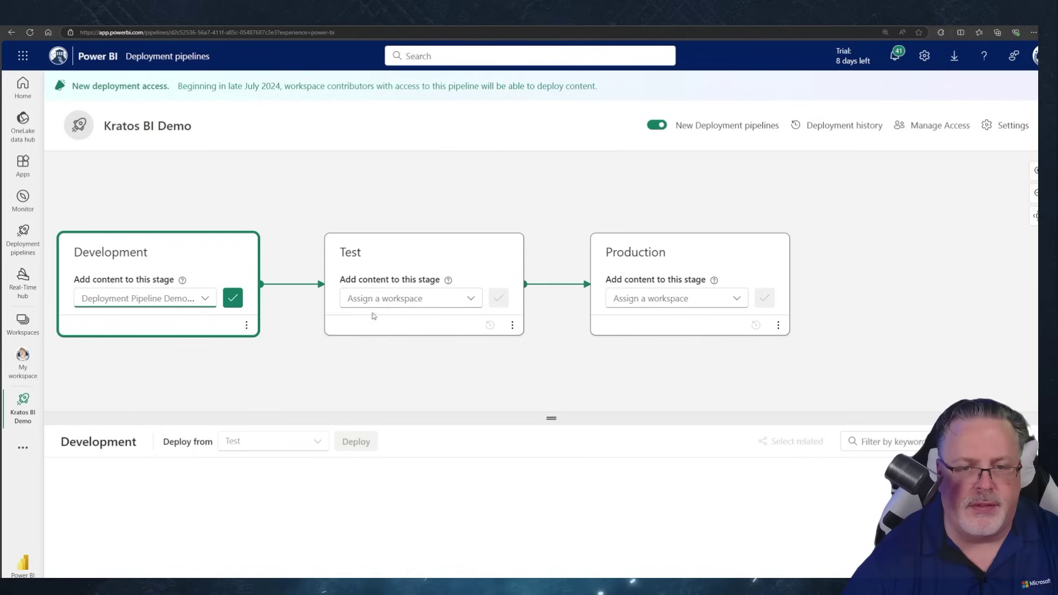
{"action": "left_click", "coordinate": [397, 298]}
{"action": "type", "text": "dep"}
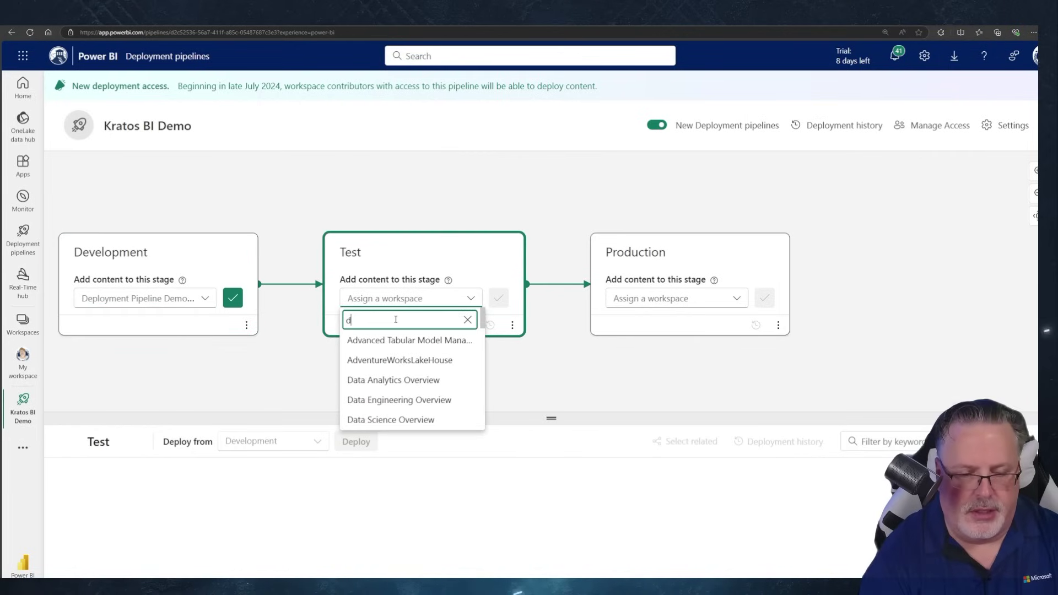
{"action": "left_click", "coordinate": [400, 379]}
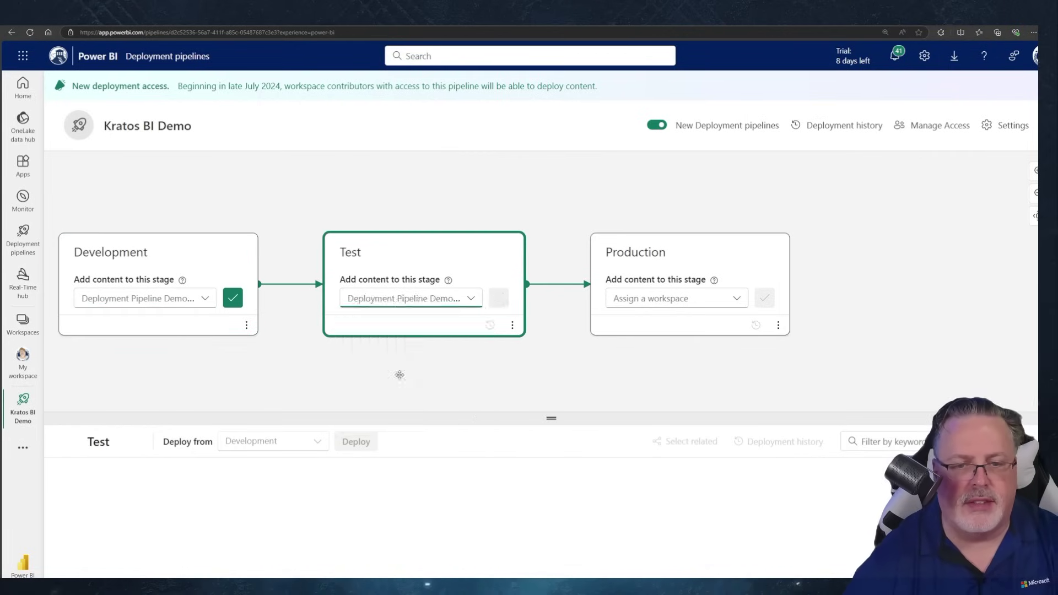
- Choose the Deployment Pipeline Demo - Prod workspace for the Production stage and confirm the workspace assignments of all three stages
{"action": "left_click", "coordinate": [665, 299]}
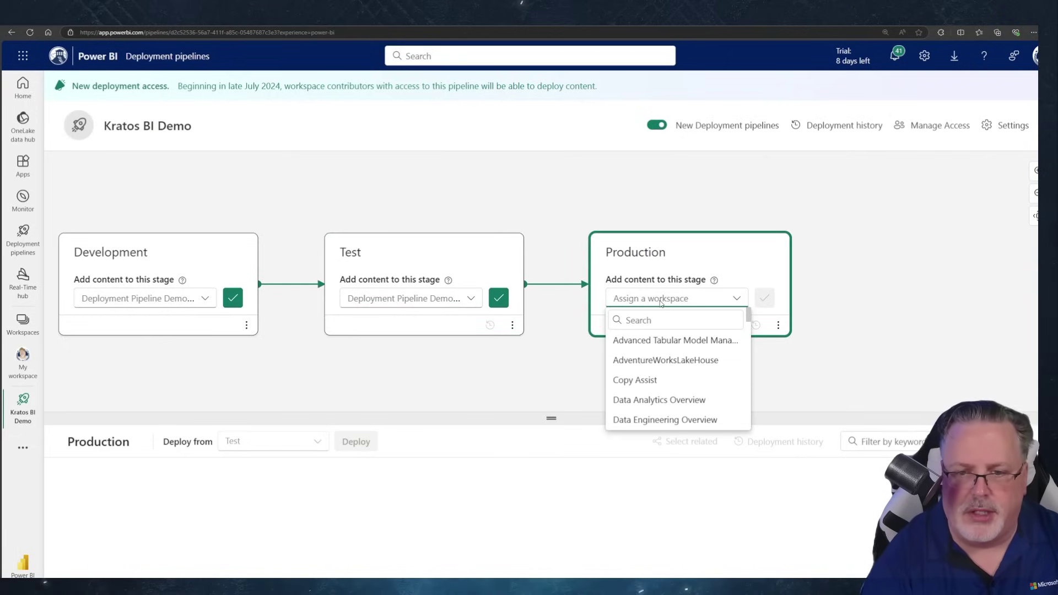
{"action": "left_click", "coordinate": [654, 323]}
{"action": "type", "text": "p"}
{"action": "left_click", "coordinate": [660, 361]}
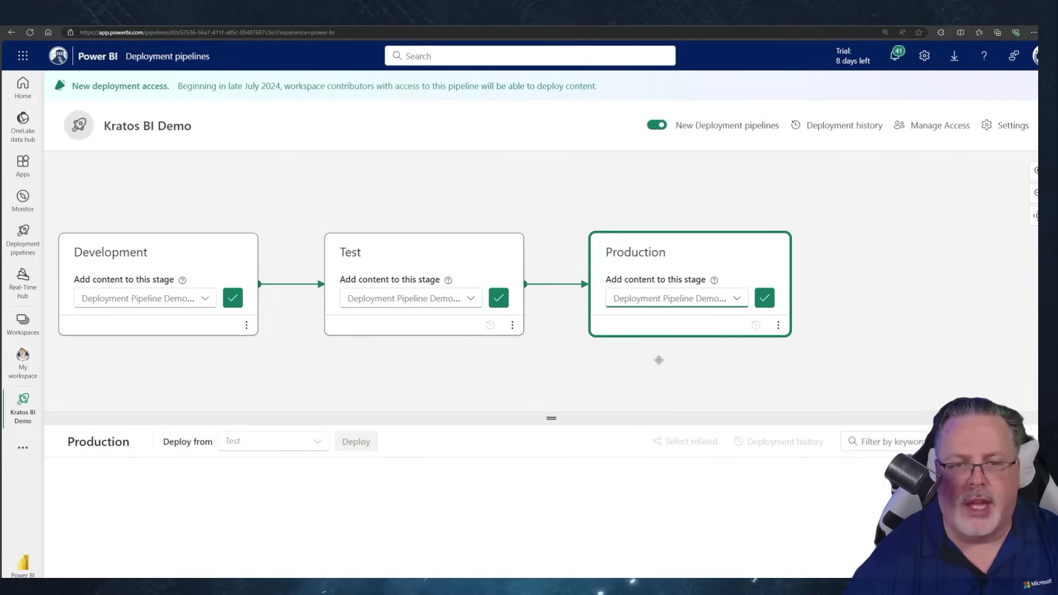
{"action": "left_click", "coordinate": [764, 298]}
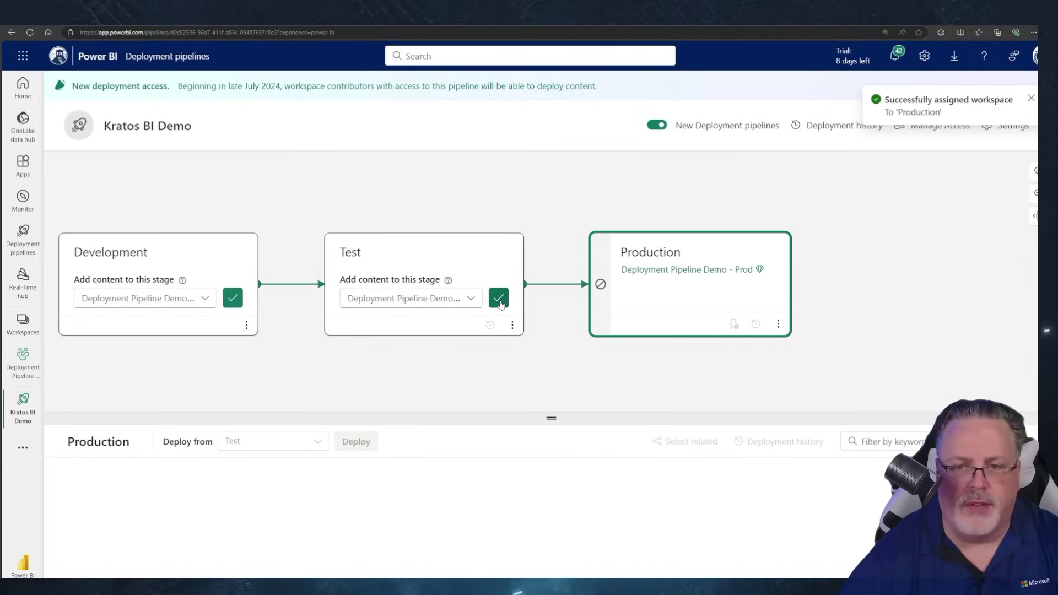
{"action": "left_click", "coordinate": [499, 298]}
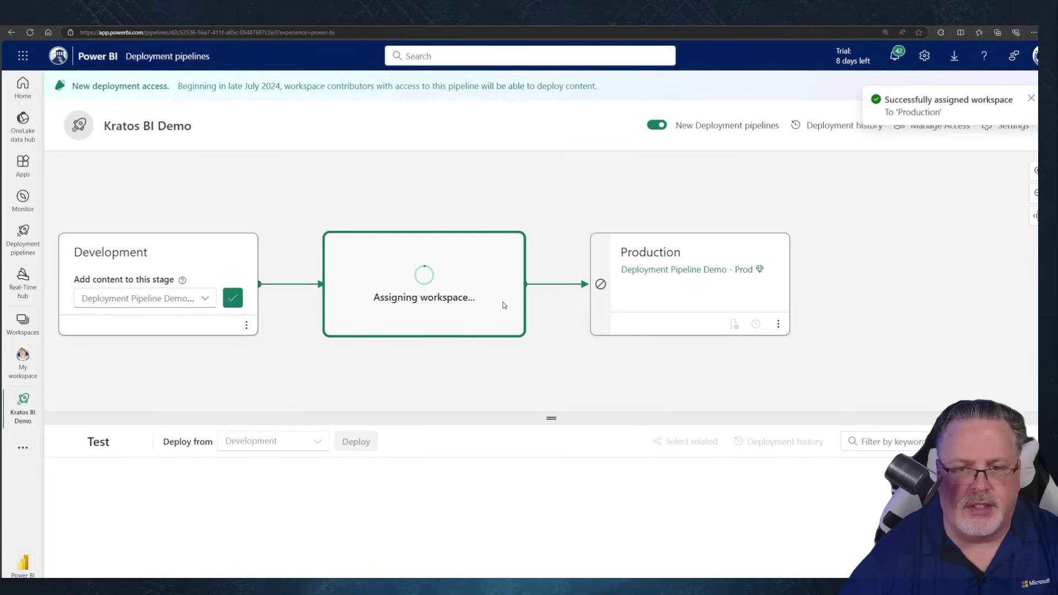
{"action": "left_click", "coordinate": [231, 299]}
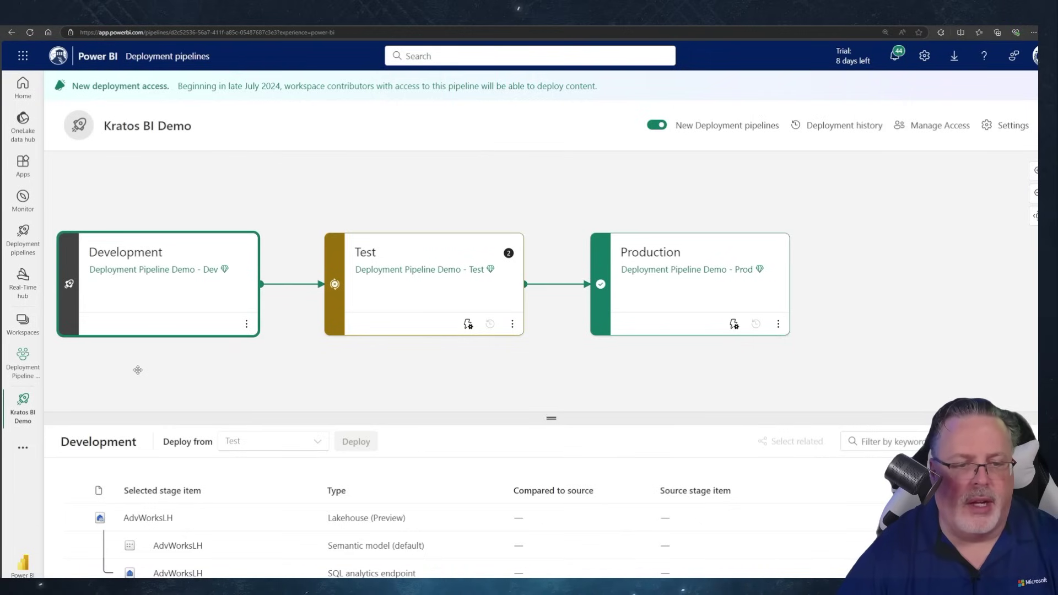
- Examine the items listed for the Development, Test and Production stages and how they compare to their source
{"action": "scroll", "coordinate": [135, 366], "scroll_direction": "down", "scroll_amount": 1}
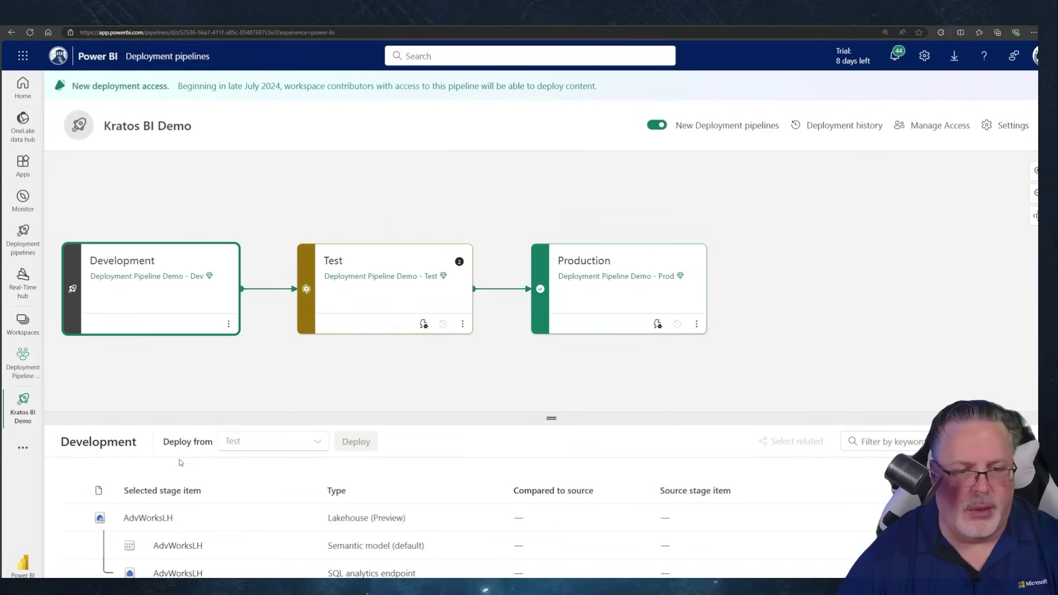
{"action": "scroll", "coordinate": [187, 516], "scroll_direction": "down", "scroll_amount": 1}
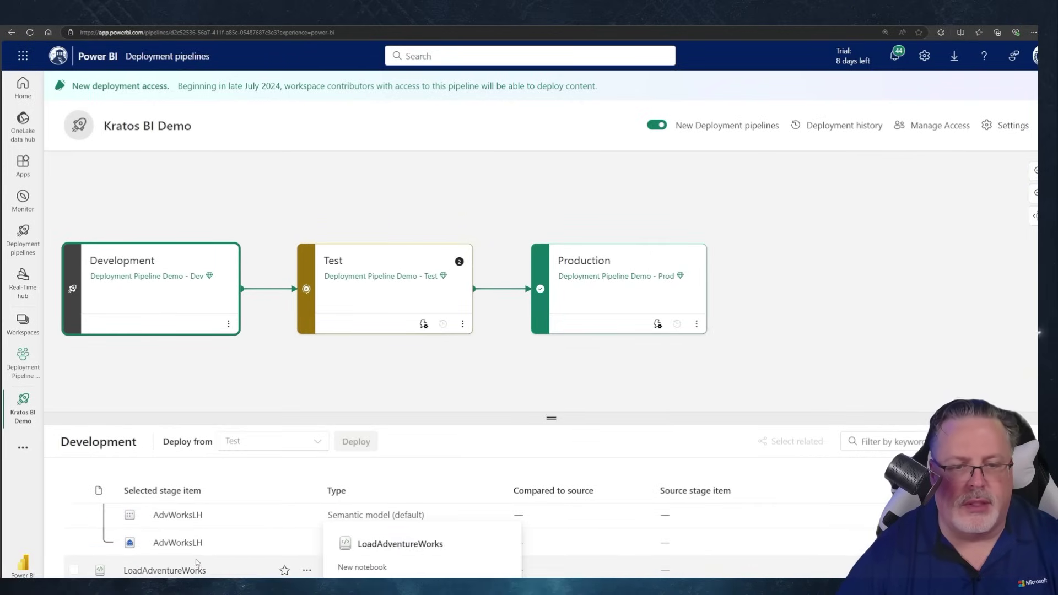
{"action": "scroll", "coordinate": [209, 544], "scroll_direction": "up", "scroll_amount": 1}
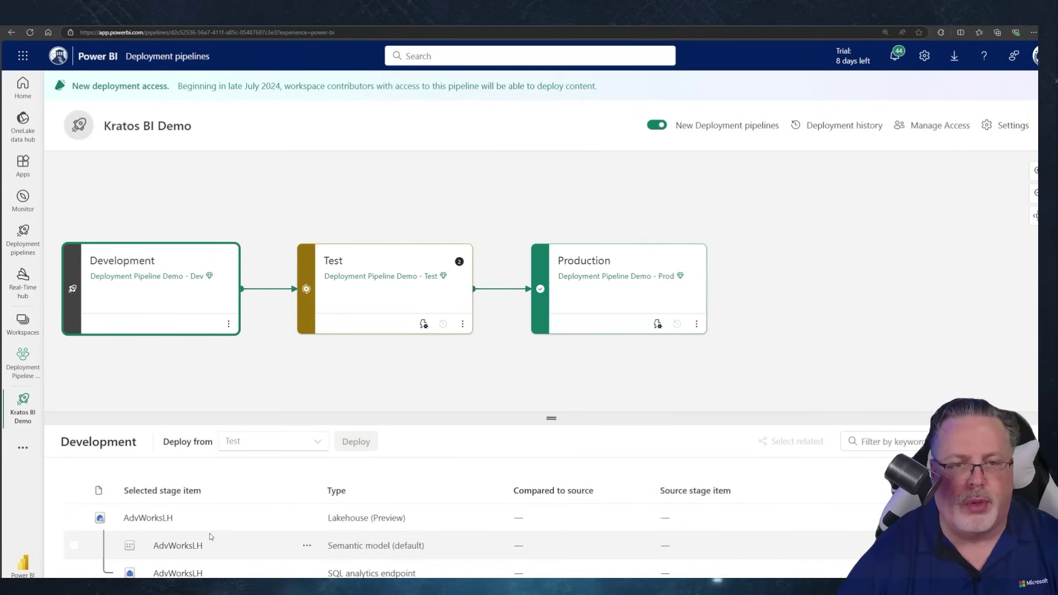
{"action": "left_click", "coordinate": [335, 300]}
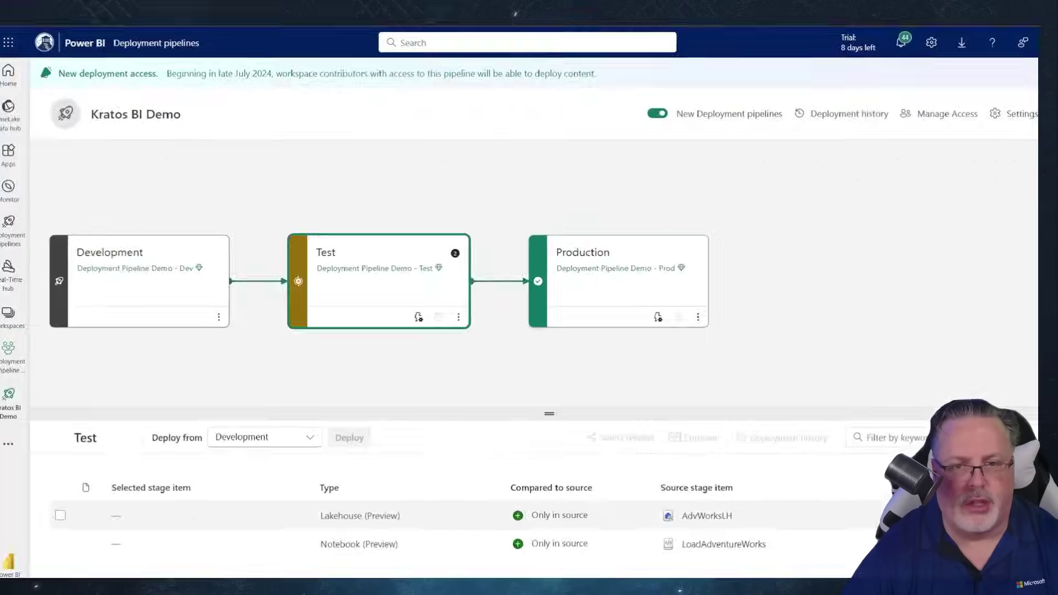
{"action": "left_click", "coordinate": [570, 296]}
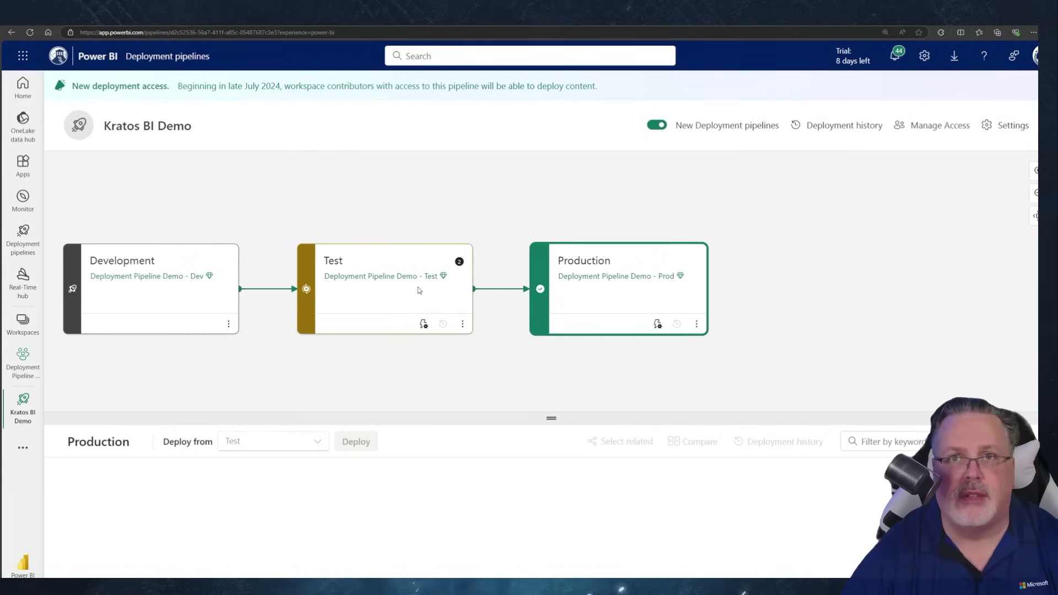
- Select AdvWorksLH and LoadAdventureWorks in the Test stage and start their deployment from Development
{"action": "left_click", "coordinate": [347, 312]}
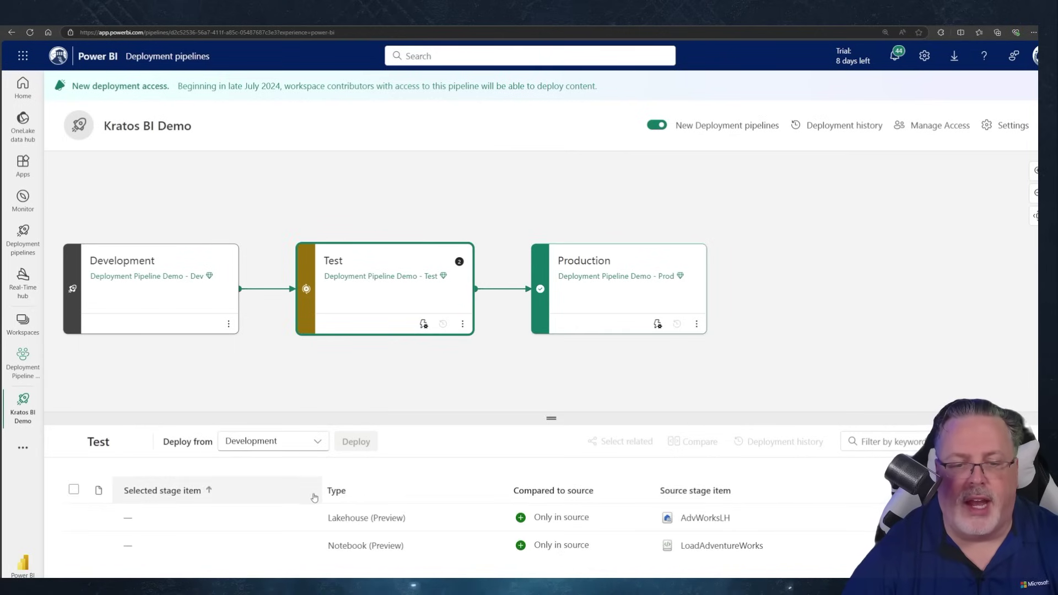
{"action": "left_click", "coordinate": [156, 525]}
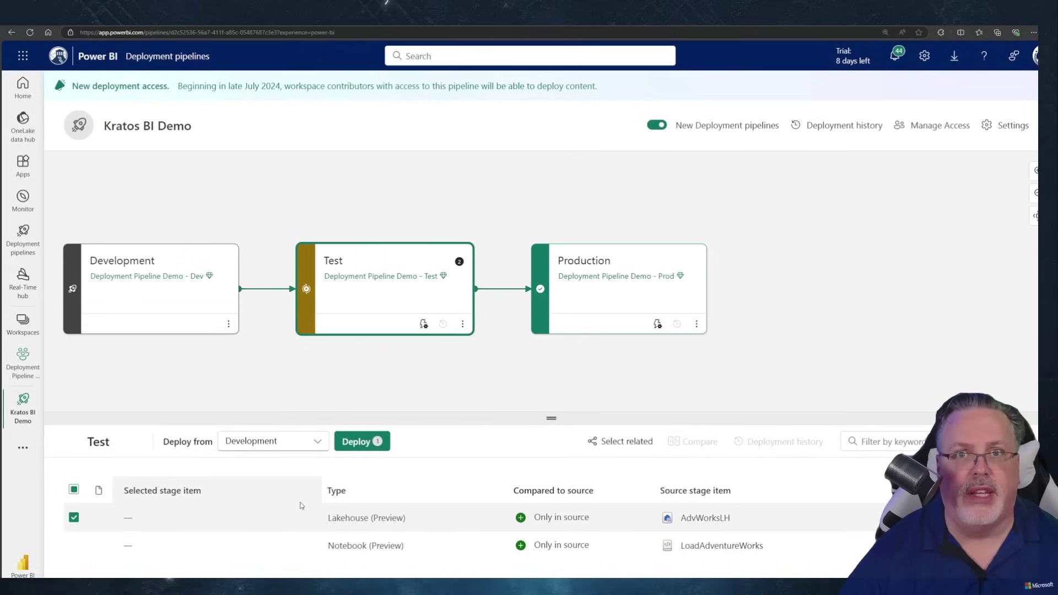
{"action": "left_click", "coordinate": [73, 547]}
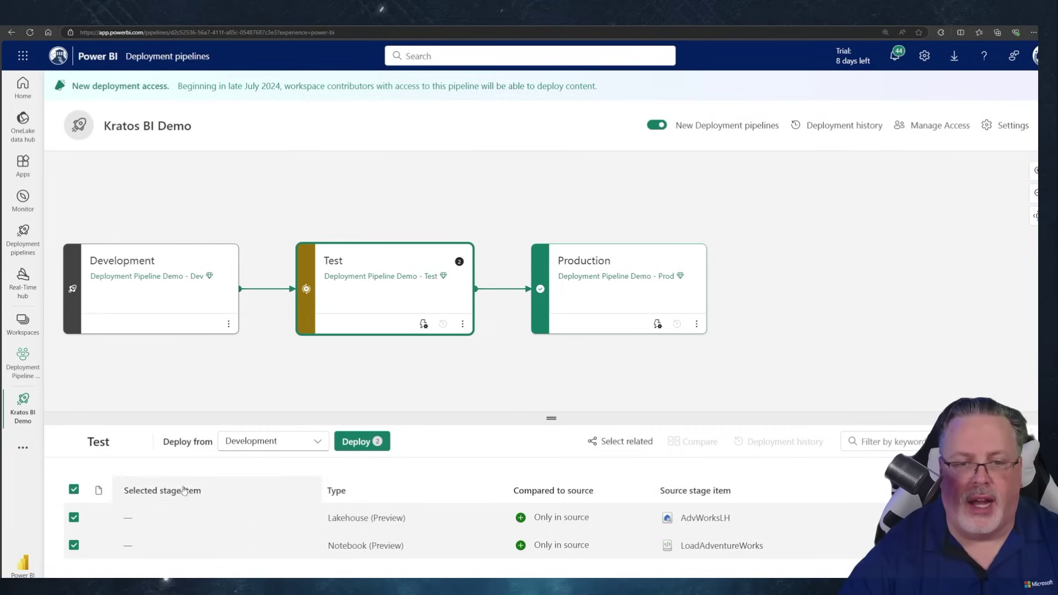
{"action": "left_click", "coordinate": [348, 447]}
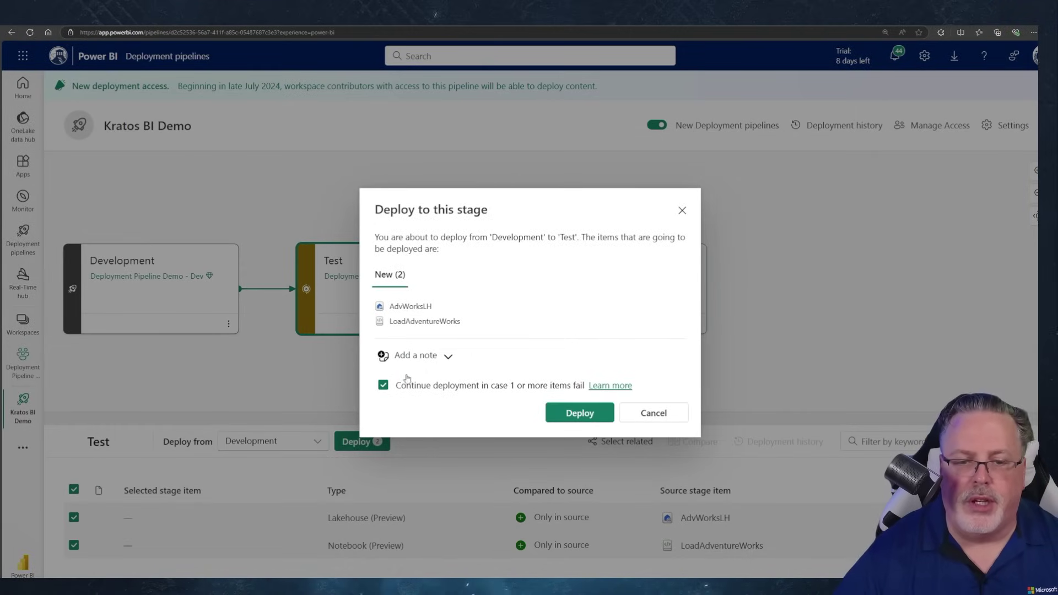
- Add the deployment note "This is my first push from Dev to Test" and deploy the selected items to the Test stage
{"action": "left_click", "coordinate": [448, 357]}
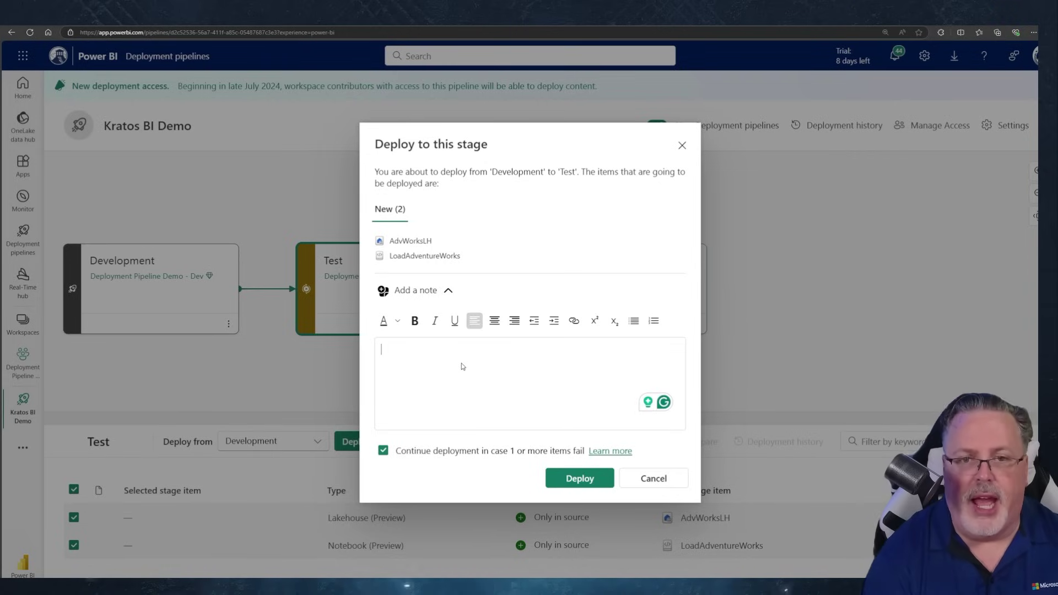
{"action": "type", "text": "This is my first push"}
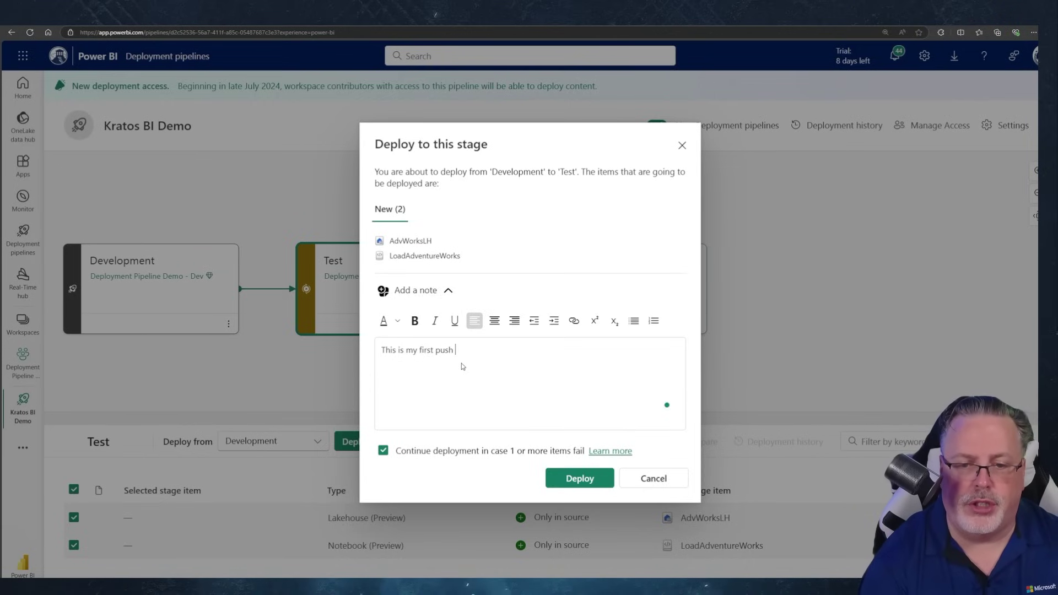
{"action": "type", "text": " from Dev to Test"}
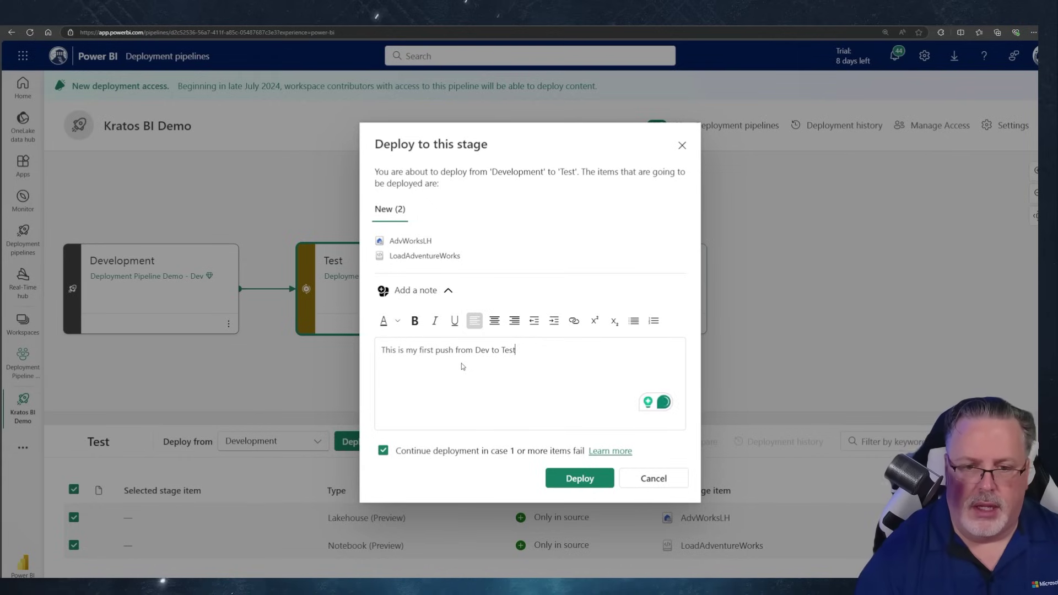
{"action": "key", "text": "ctrl+a"}
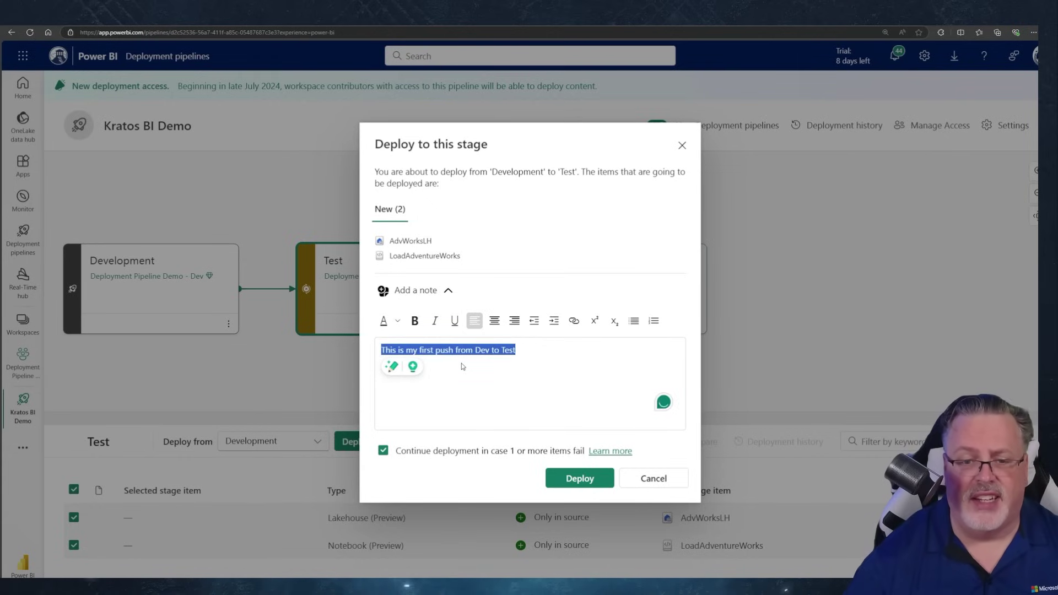
{"action": "left_click", "coordinate": [415, 457]}
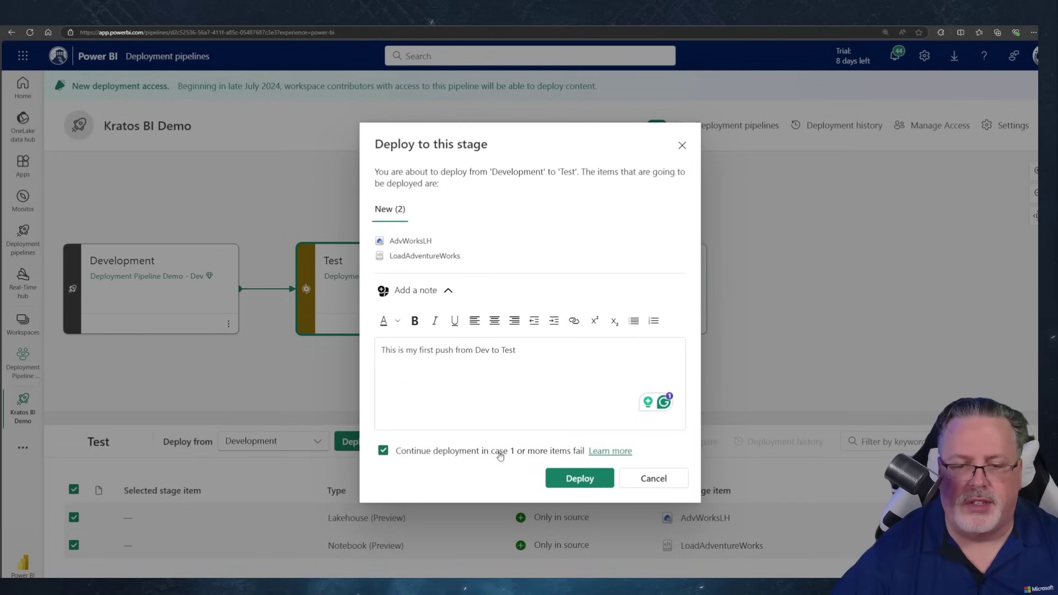
{"action": "left_click", "coordinate": [576, 479]}
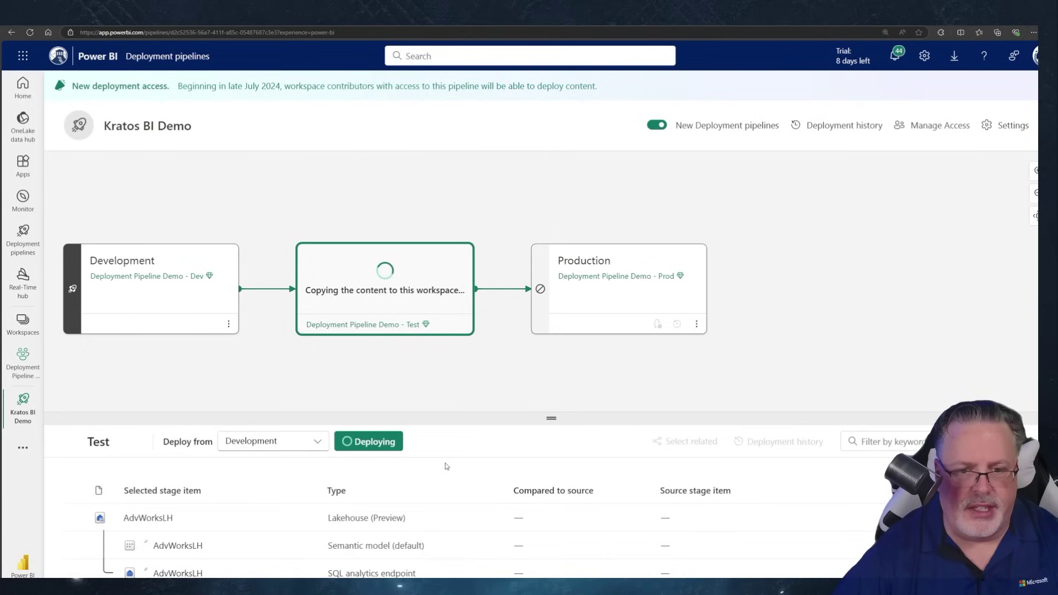
- Look through the items listed for the Development and Test stages, including the options of the LoadAdventureWorks notebook
{"action": "scroll", "coordinate": [465, 516], "scroll_direction": "down", "scroll_amount": 1}
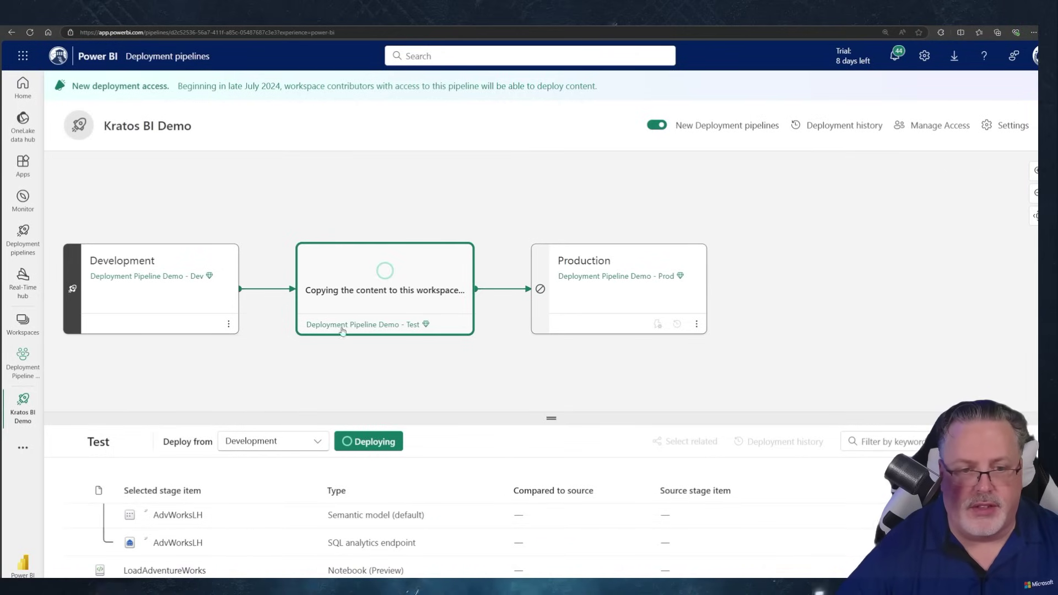
{"action": "left_click", "coordinate": [193, 284]}
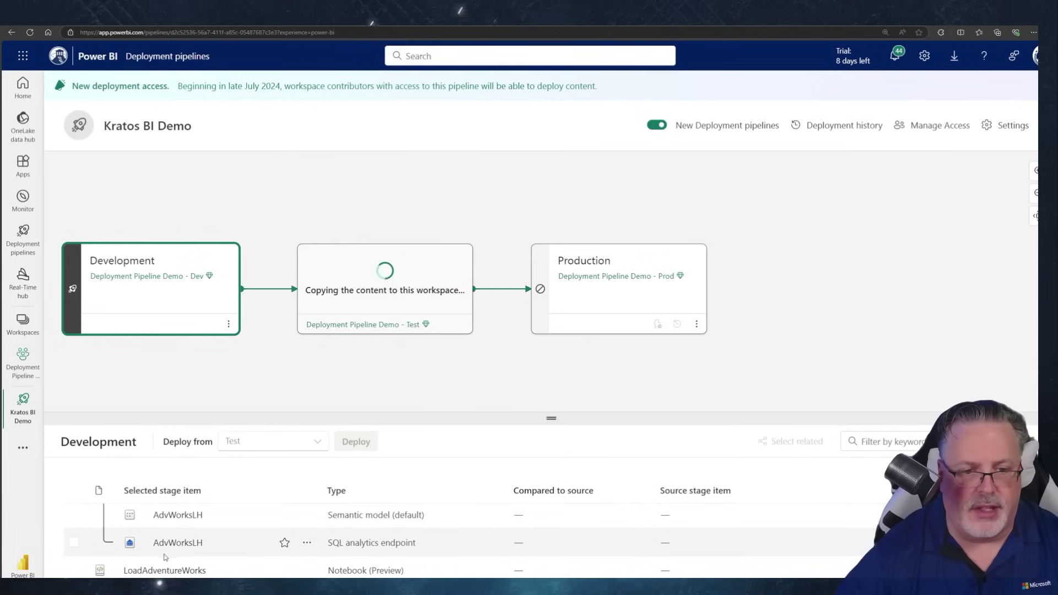
{"action": "left_click", "coordinate": [330, 278]}
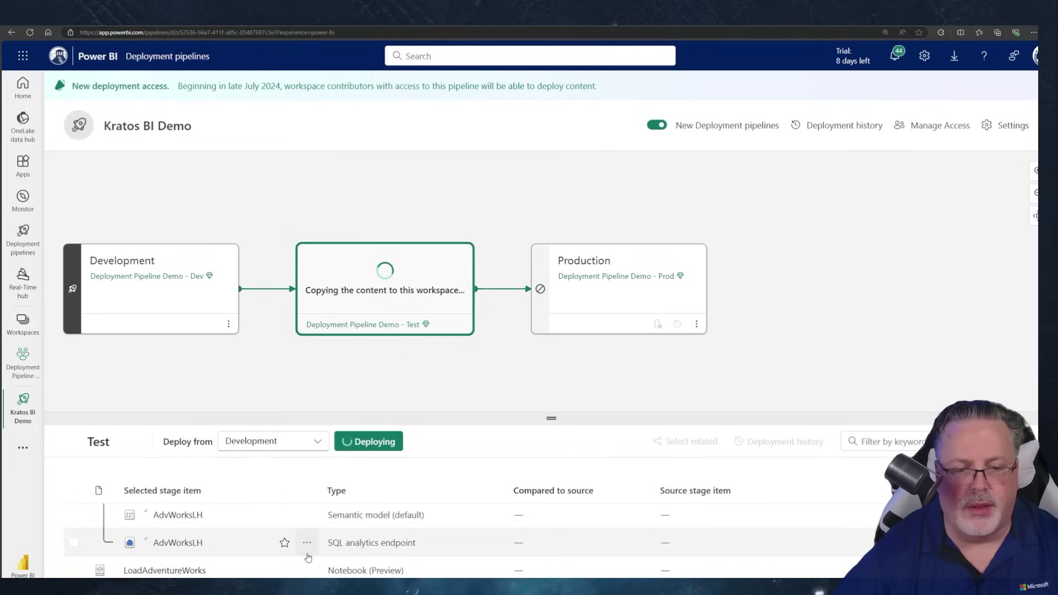
{"action": "mouse_move", "coordinate": [302, 571]}
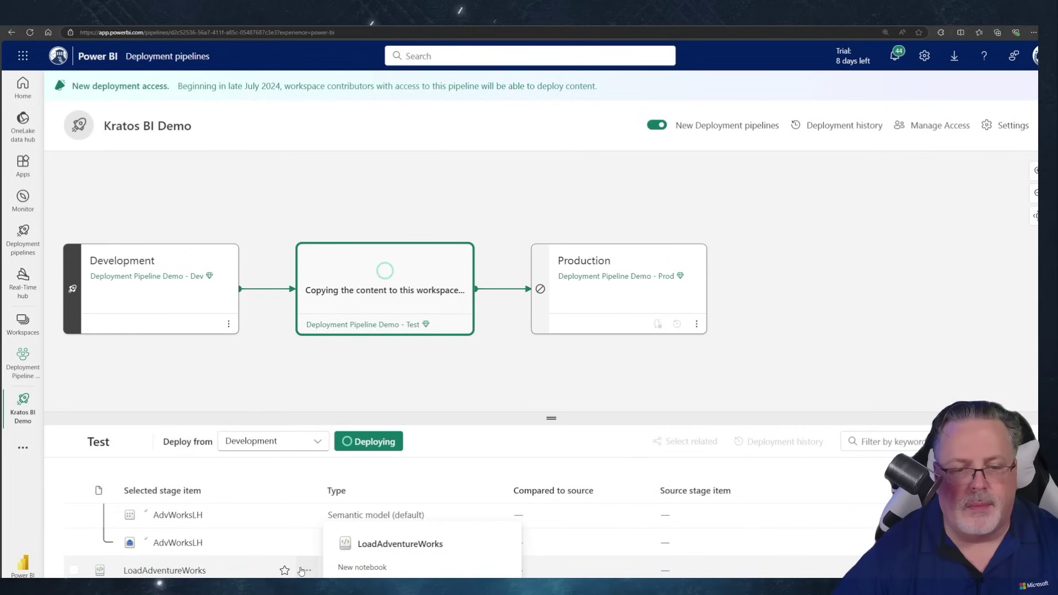
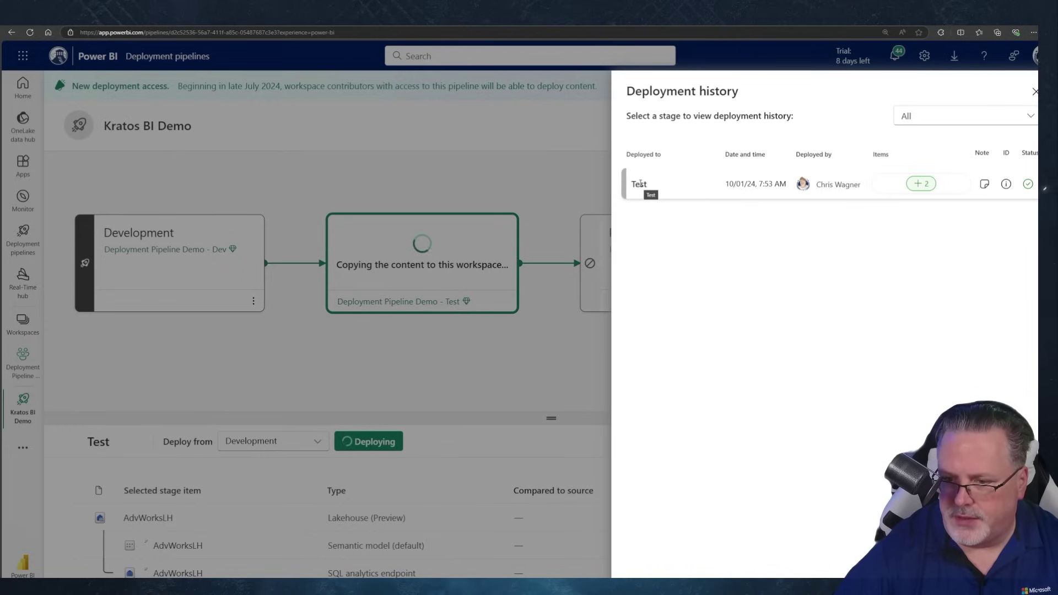
- Review the Test deployment's history entry, including its date, deployed items, note and deployment ID, and close the history
{"action": "double_click", "coordinate": [639, 184]}
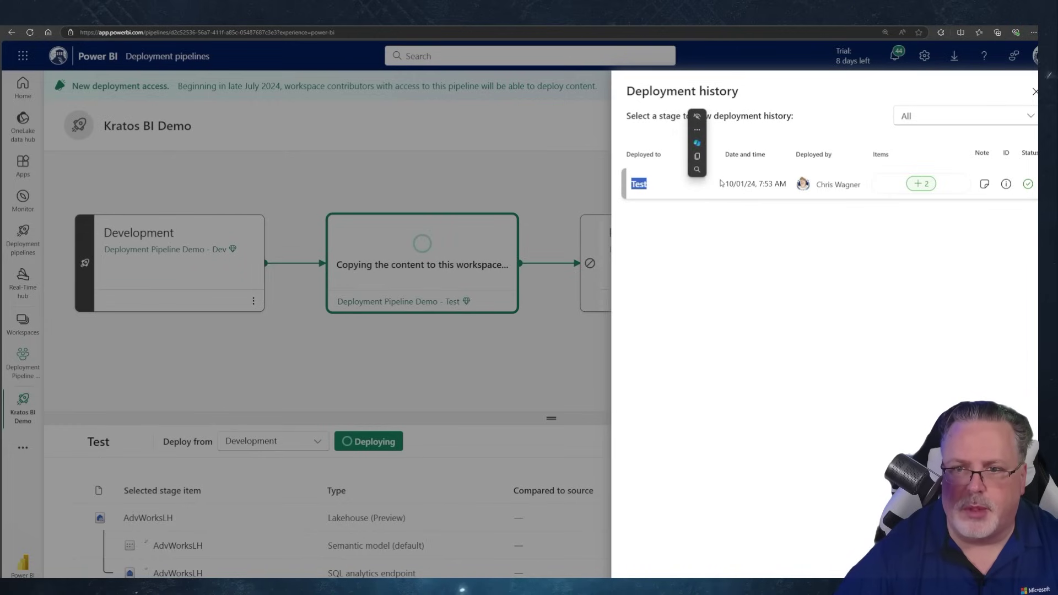
{"action": "left_click_drag", "start_coordinate": [722, 184], "coordinate": [792, 187]}
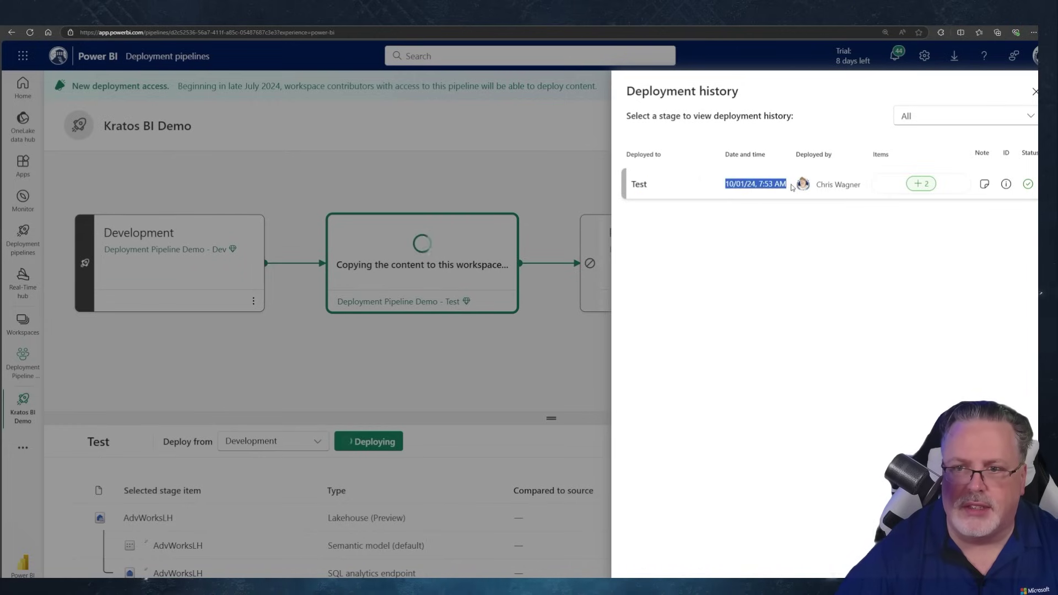
{"action": "left_click", "coordinate": [794, 188]}
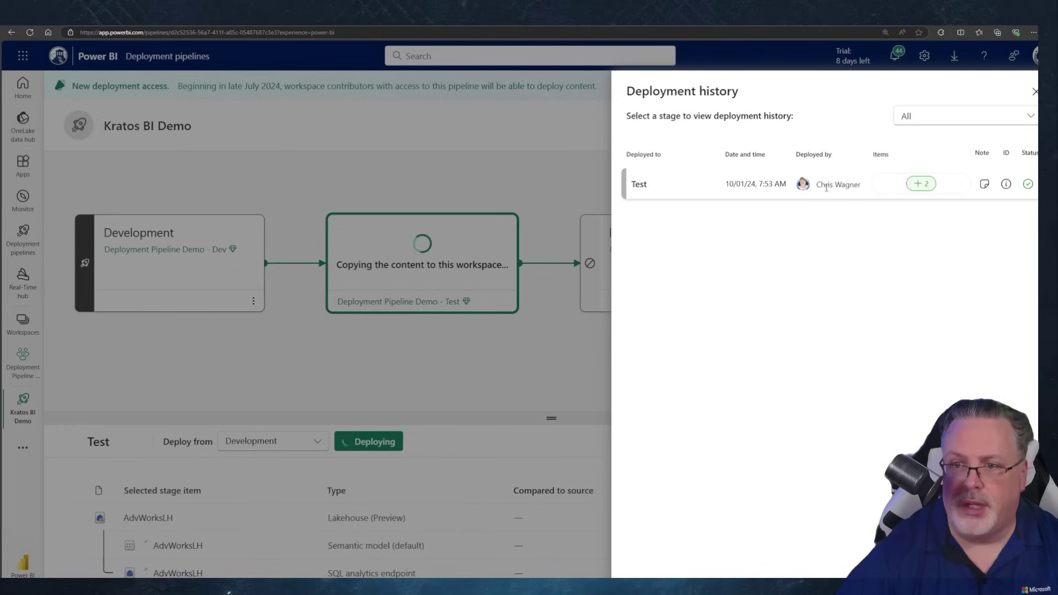
{"action": "left_click", "coordinate": [918, 185]}
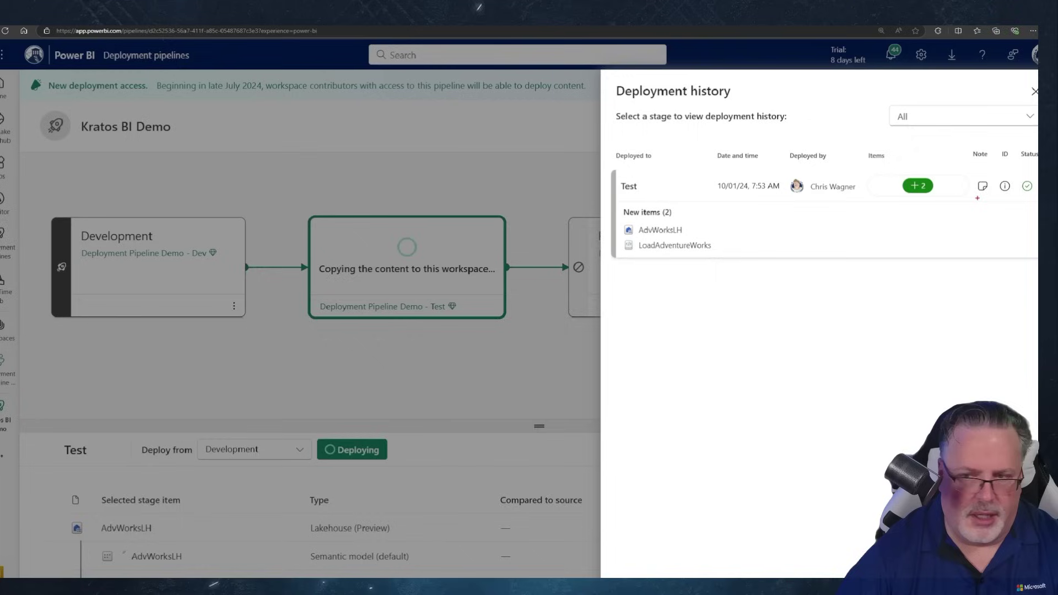
{"action": "left_click", "coordinate": [908, 279]}
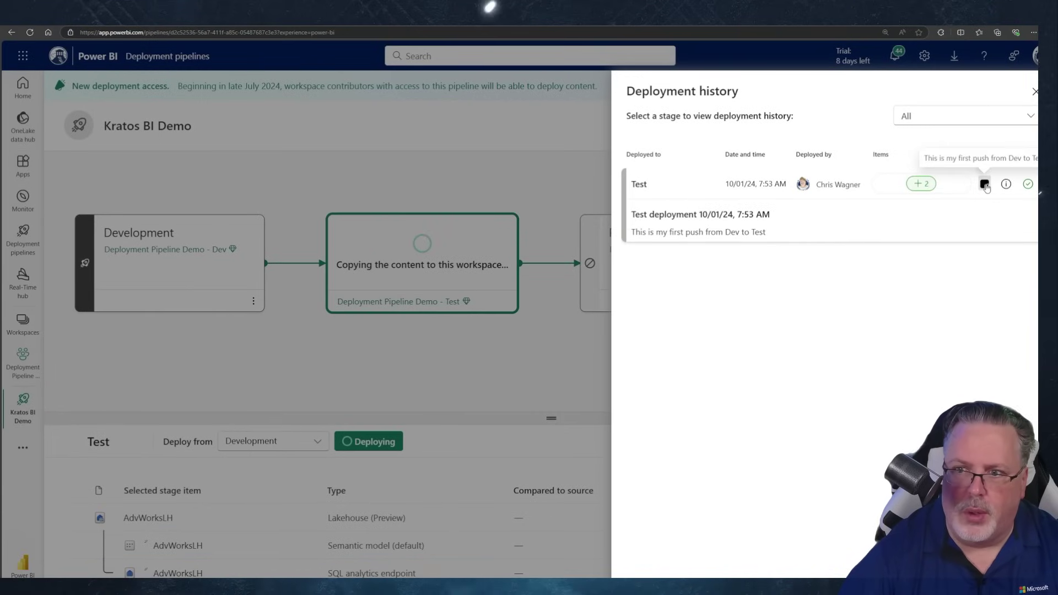
{"action": "left_click", "coordinate": [1007, 184]}
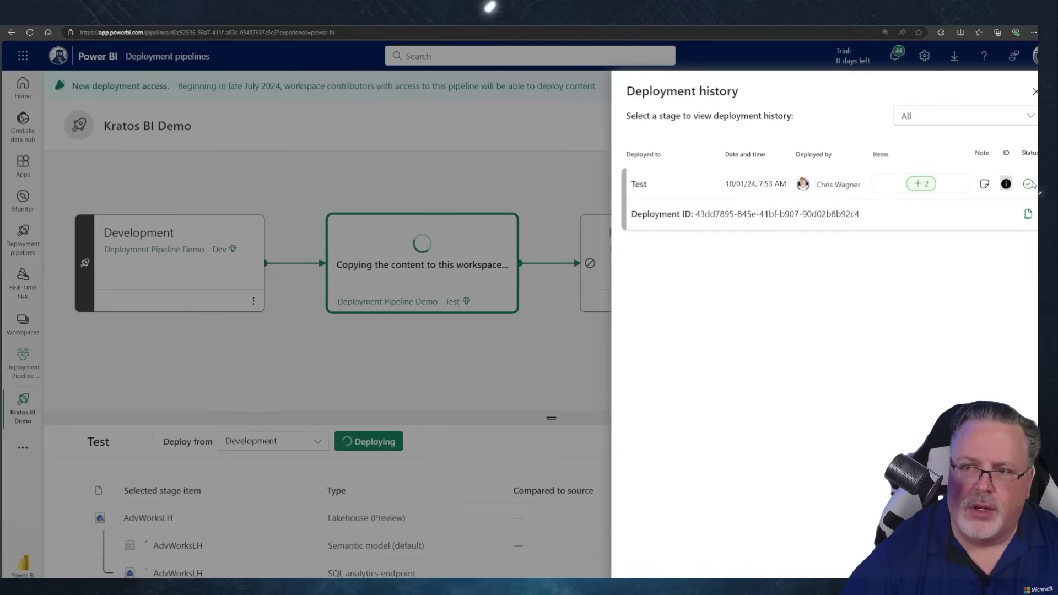
{"action": "left_click", "coordinate": [580, 134]}
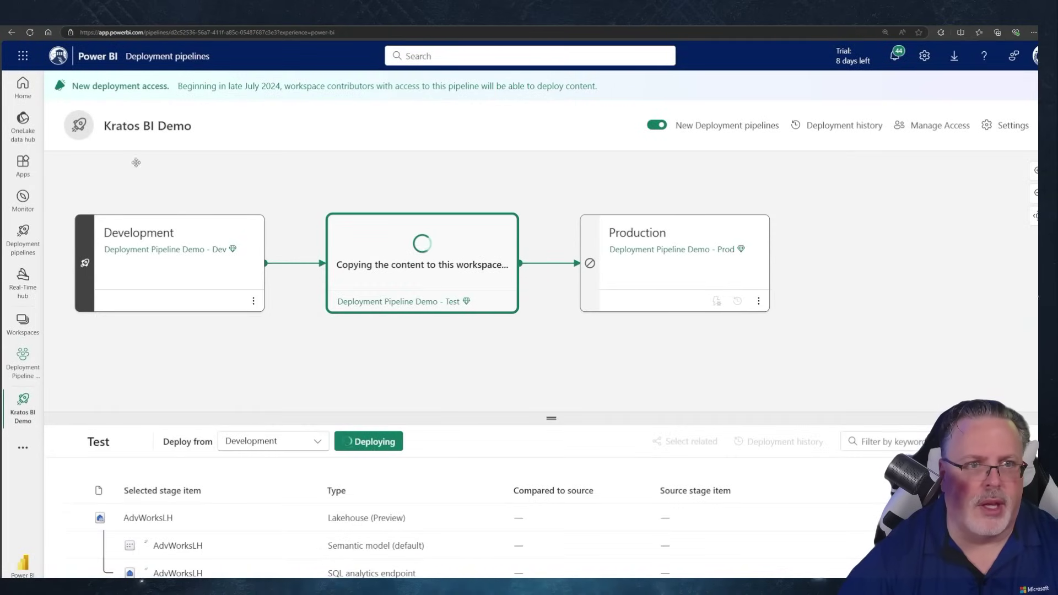
- Reload the pipeline page and check the Test stage's deployment status and items
{"action": "left_click", "coordinate": [31, 33]}
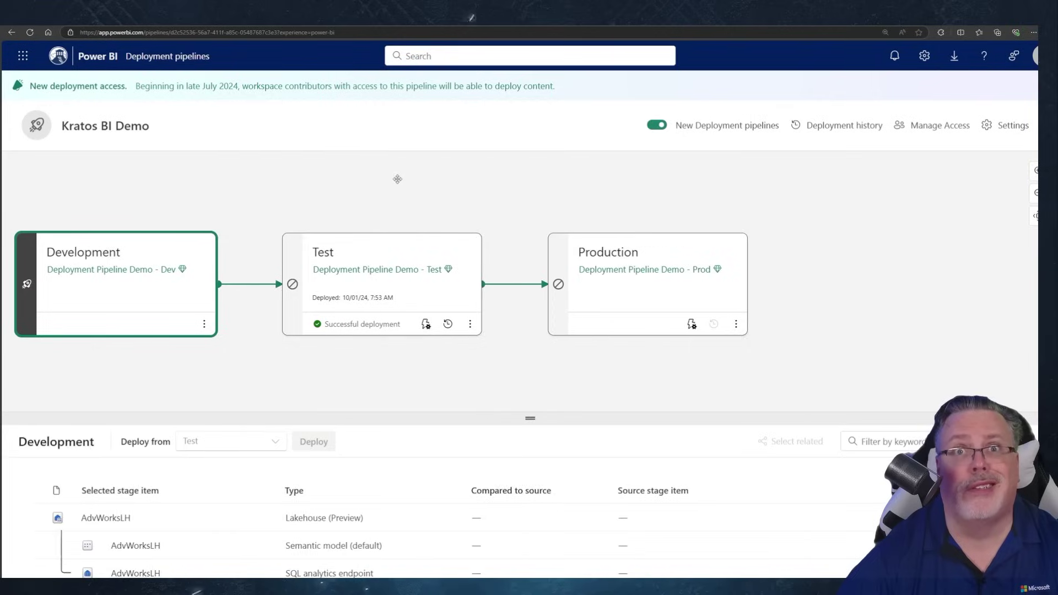
{"action": "left_click", "coordinate": [394, 322]}
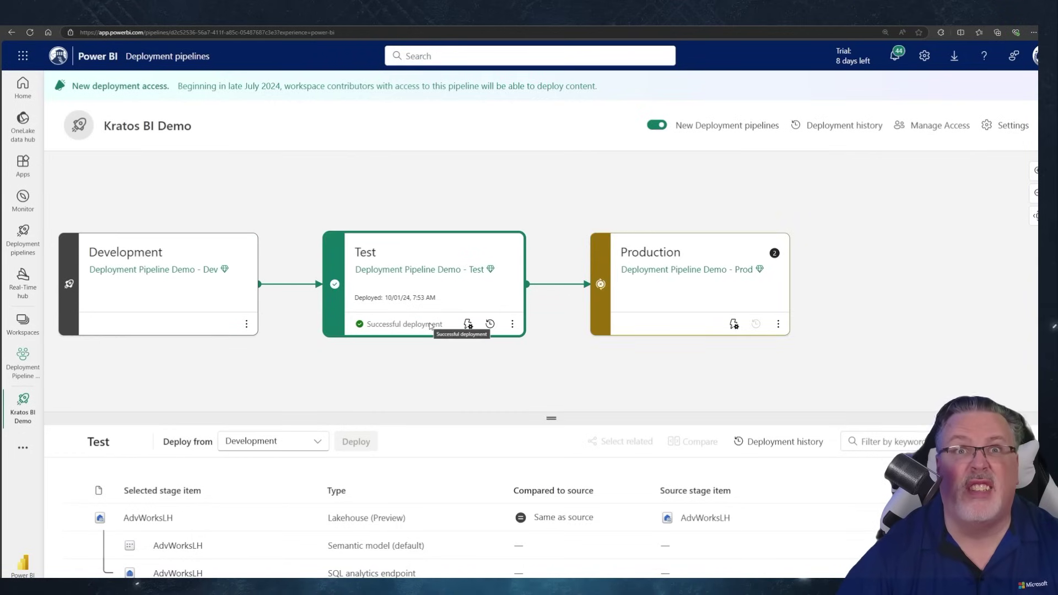
- Deploy AdvWorksLH and LoadAdventureWorks from Test to the Production stage without a note and dismiss the deployment notification
{"action": "left_click", "coordinate": [620, 305]}
{"action": "left_click", "coordinate": [74, 489]}
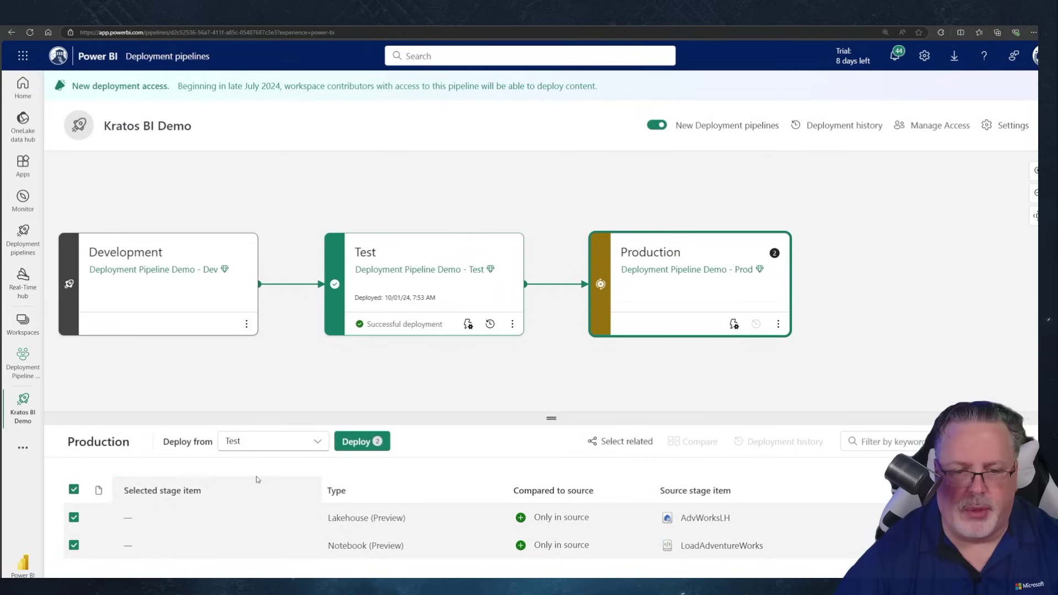
{"action": "left_click", "coordinate": [367, 444]}
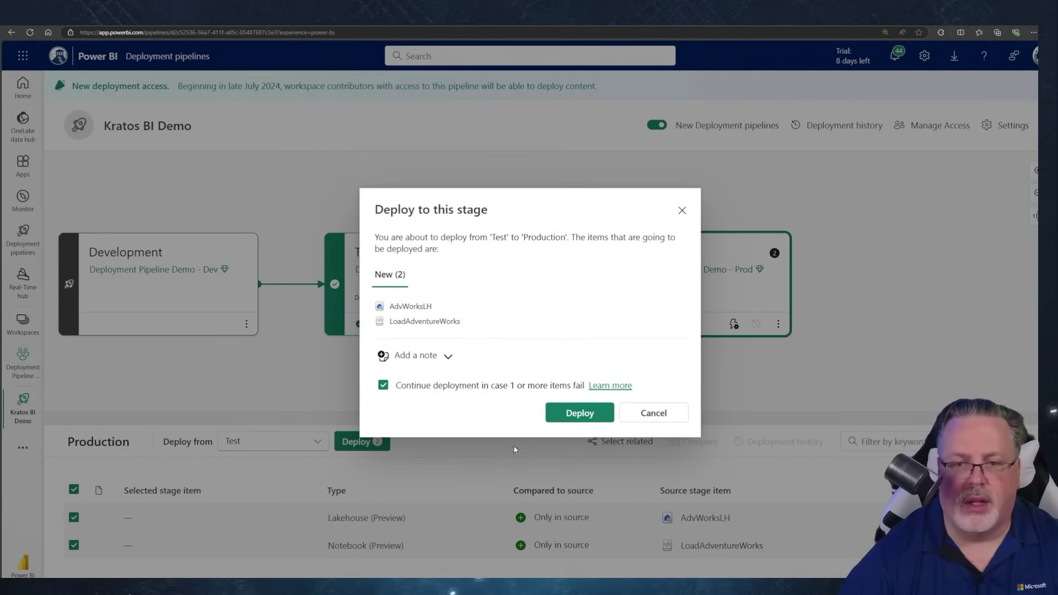
{"action": "left_click", "coordinate": [579, 413]}
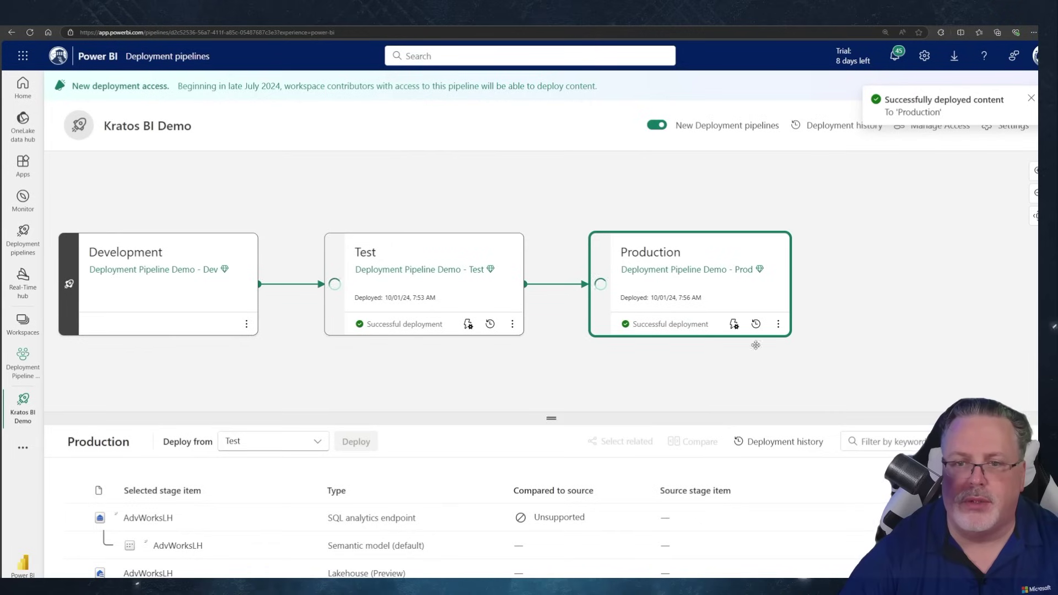
{"action": "left_click", "coordinate": [1033, 97]}
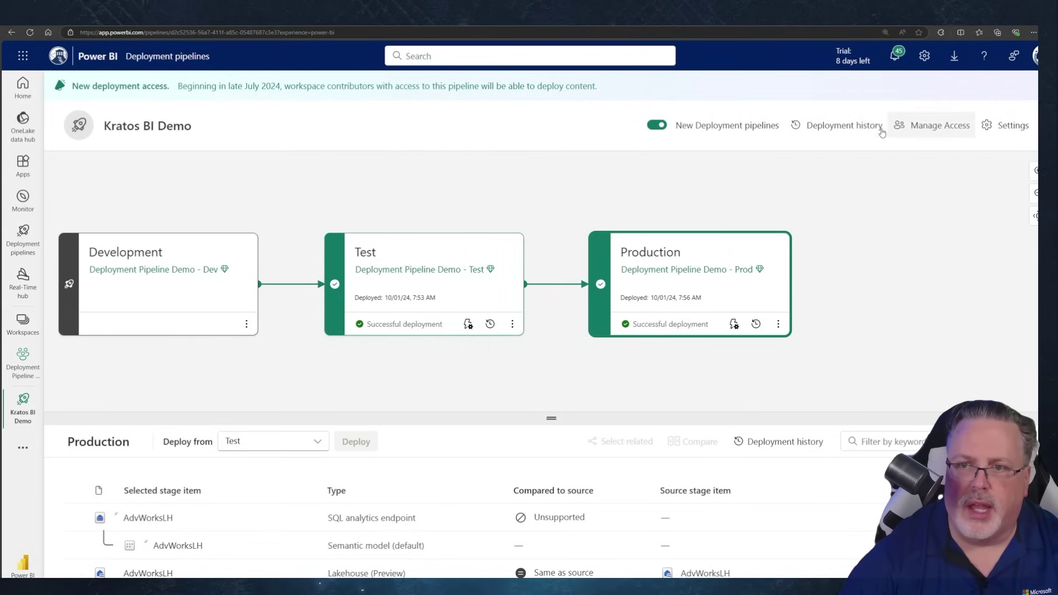
- Open the pipeline's deployment history for all stages
{"action": "left_click", "coordinate": [832, 127]}
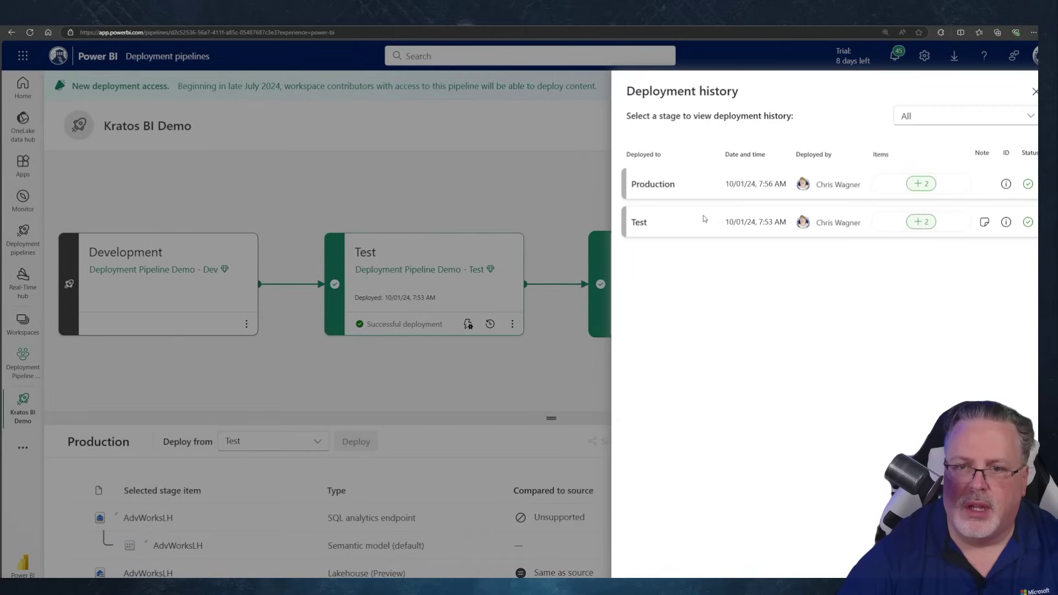